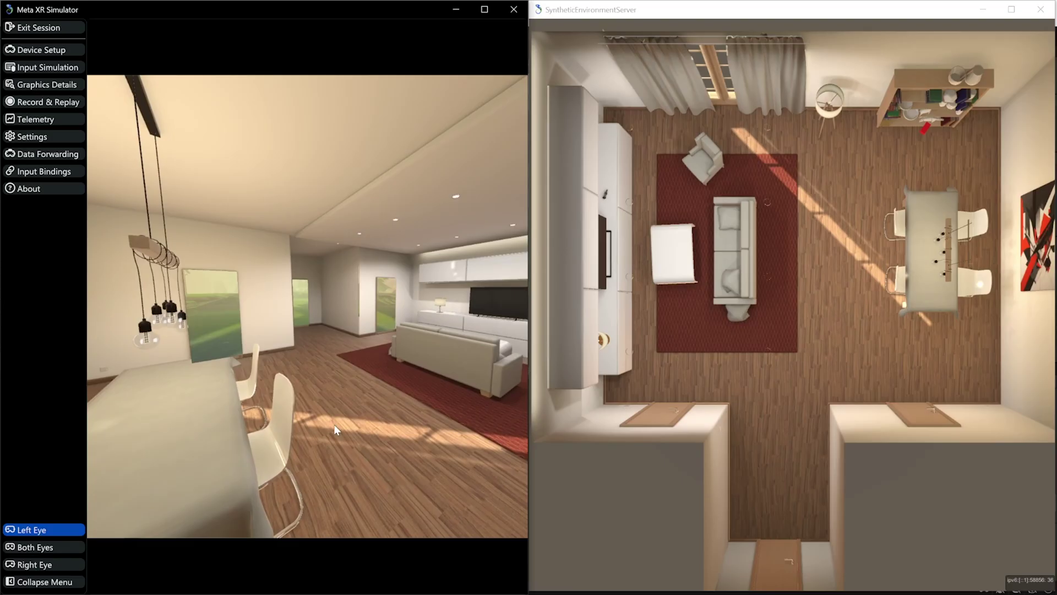
Review the installed Meta XR packages and Player settings, then open the Assets/Environment folder.
mouse_move(334, 424)
right_mouse_down()
mouse_move(412, 441)
mouse_move(462, 435)
right_mouse_up()
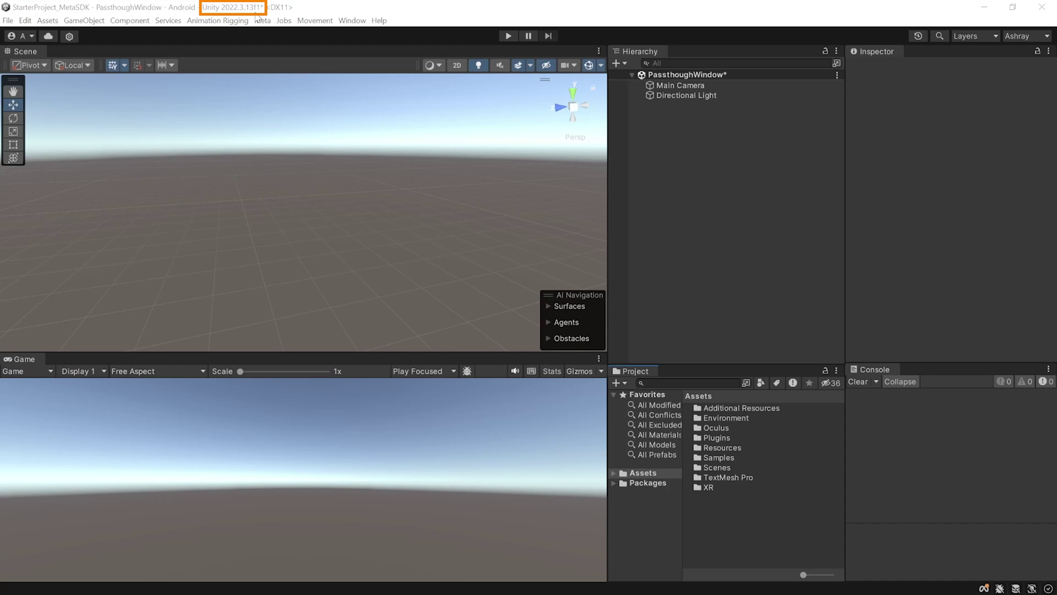
left_click(352, 21)
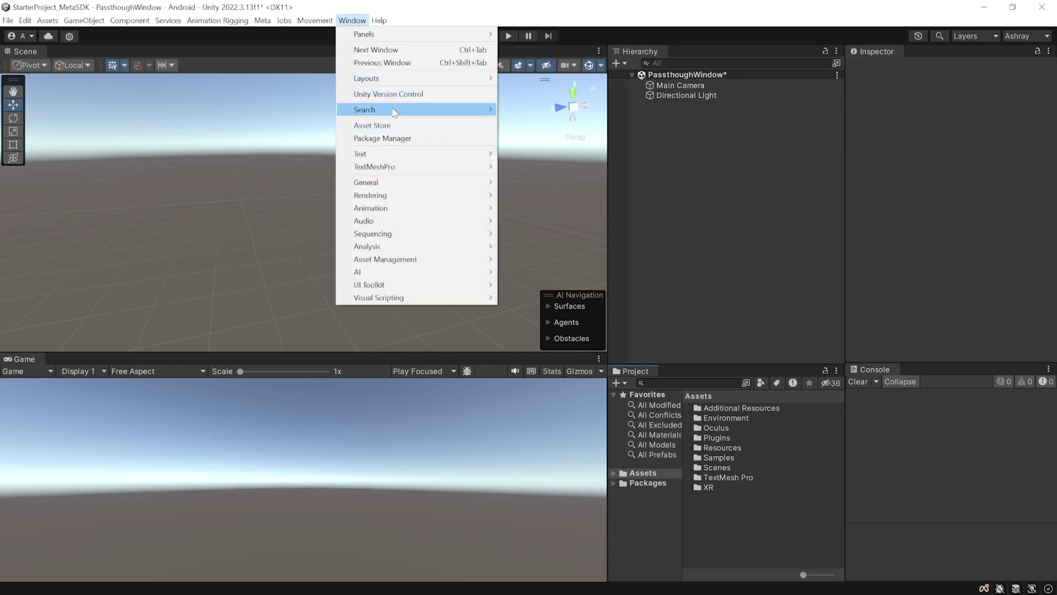
left_click(389, 138)
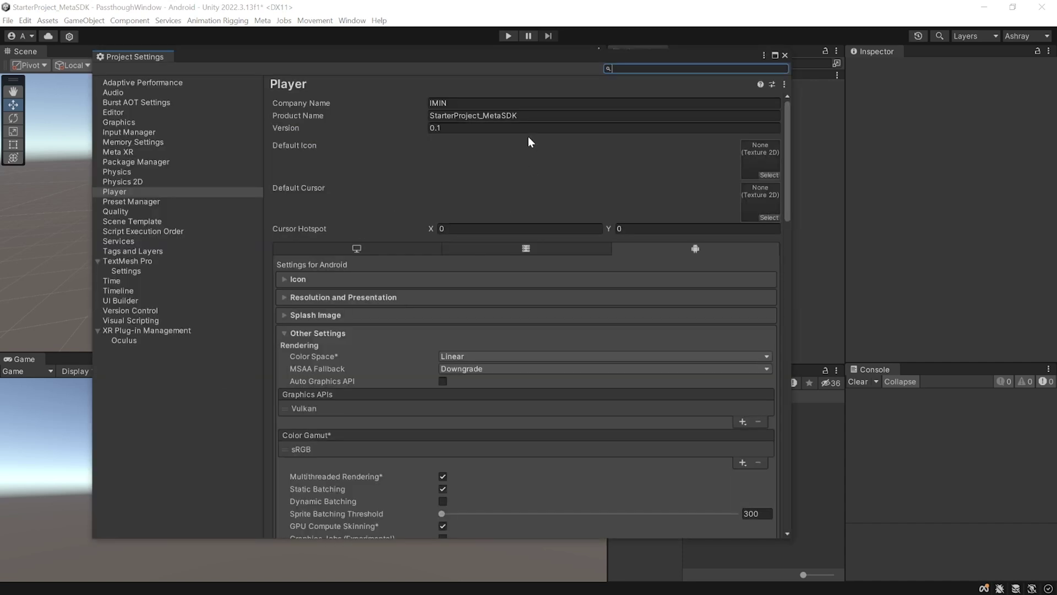
scroll(528, 143, "down", 15)
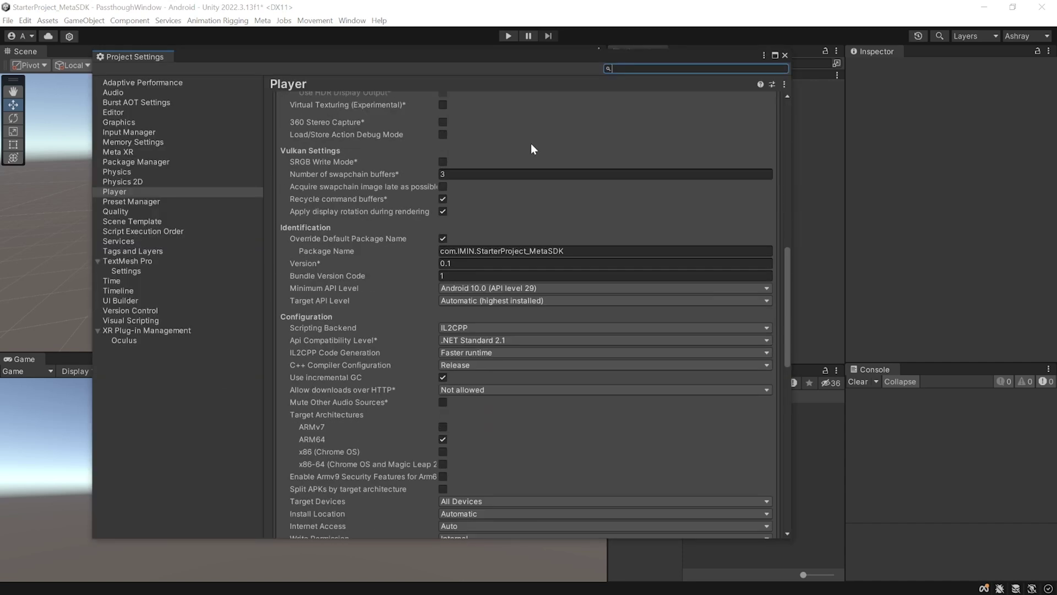
scroll(550, 175, "down", 6)
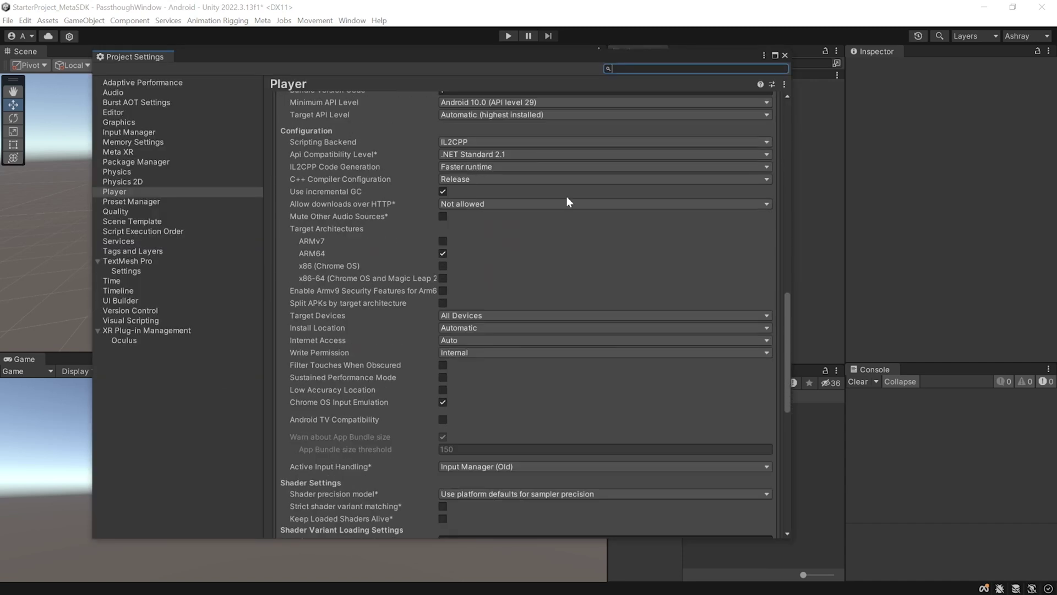
left_click(785, 55)
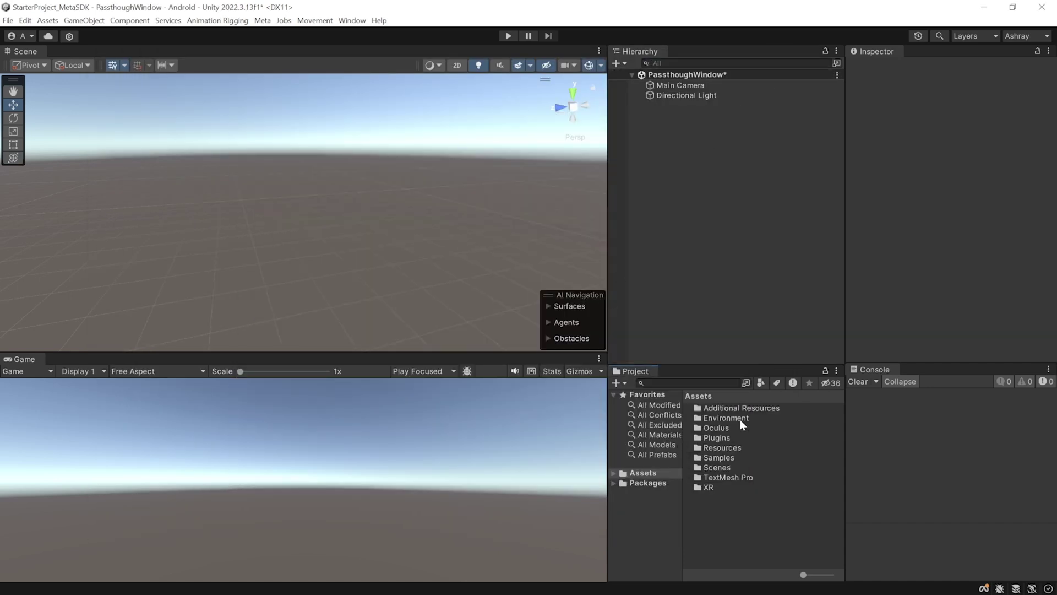
double_click(725, 418)
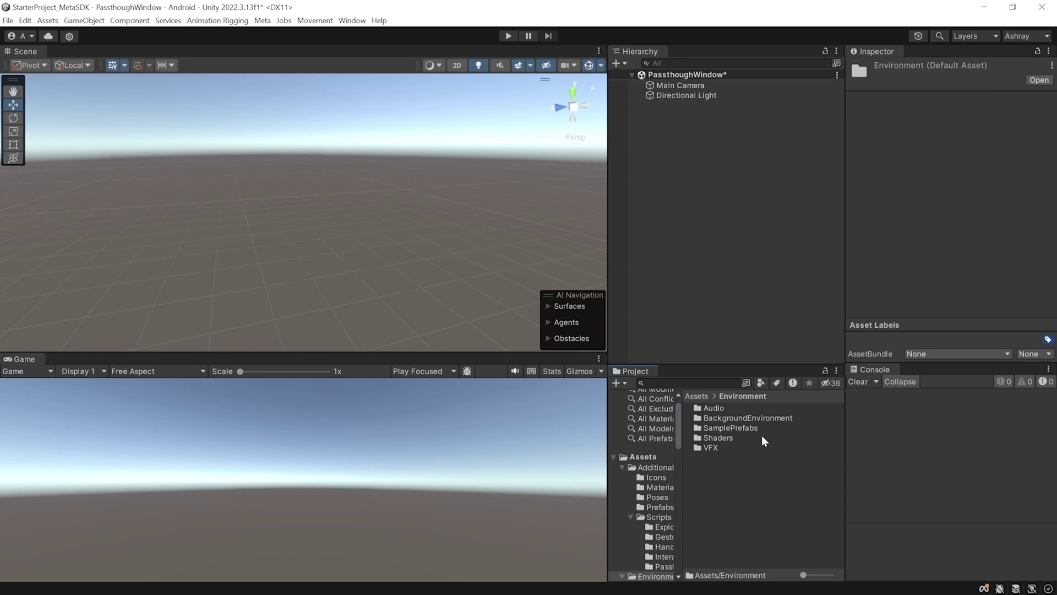
Place the Environment prefab from BackgroundEnvironment into the scene and look around the forest.
double_click(750, 417)
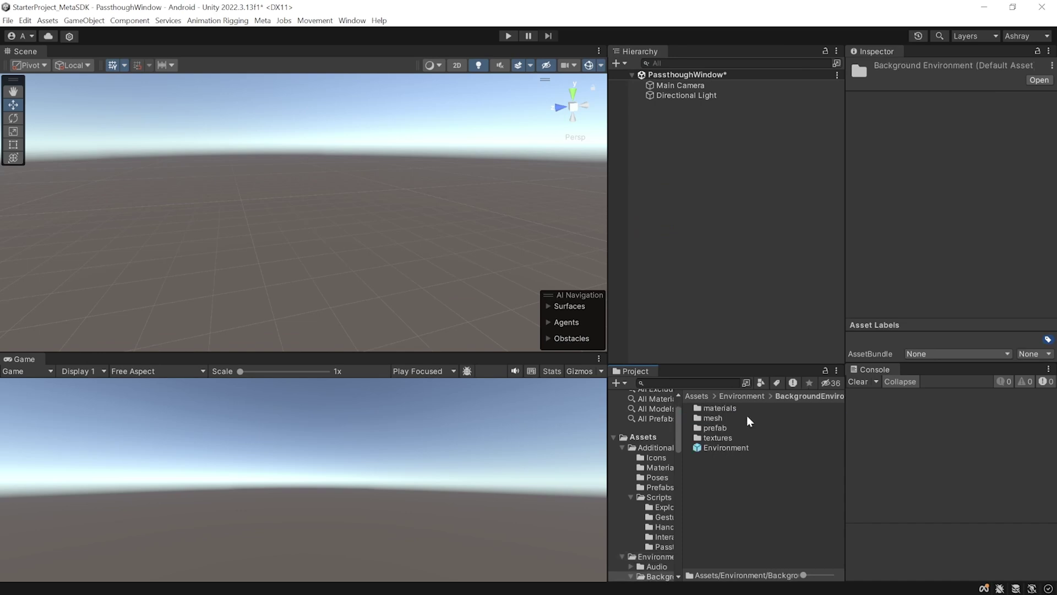
left_click(723, 449)
left_click_drag(722, 447, 682, 193)
right_click_drag(392, 256, 645, 211)
left_click(663, 164)
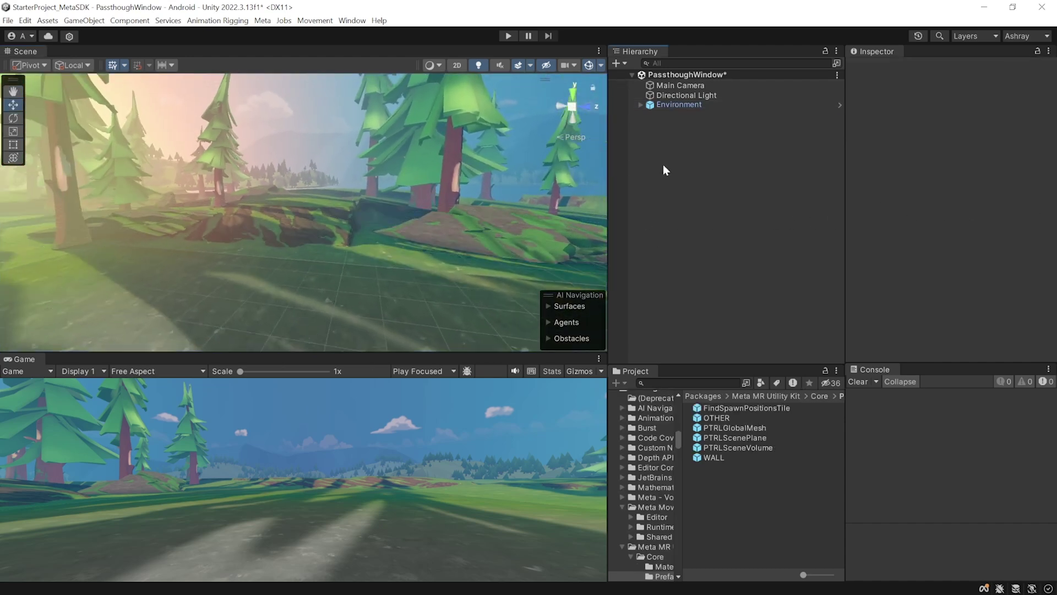
Add the Camera Rig building block and expand its TrackingSpace to show the tracking anchors.
left_click(262, 20)
mouse_move(278, 48)
left_click(398, 59)
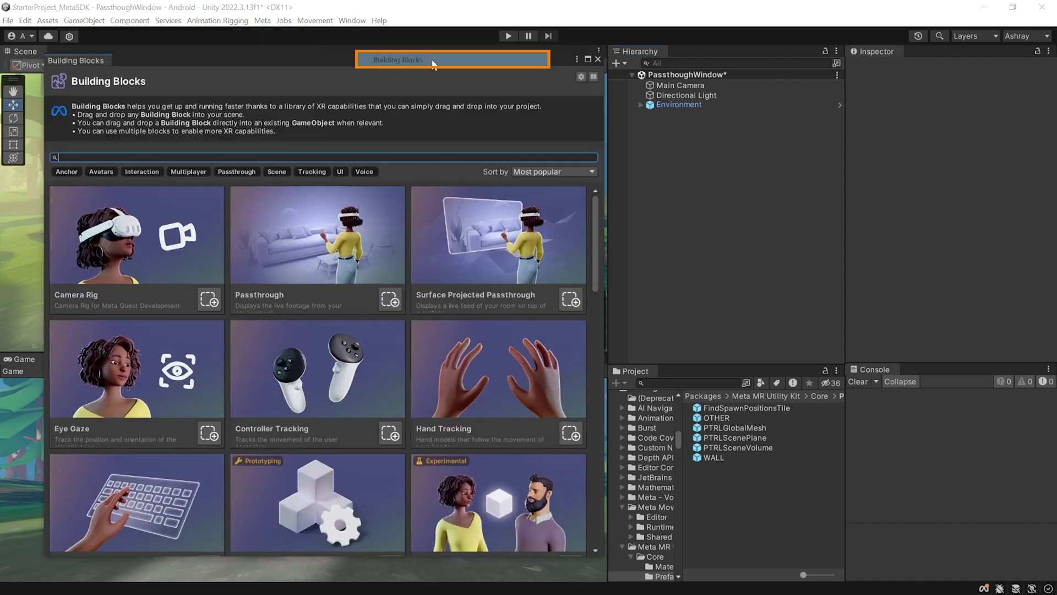
left_click(209, 300)
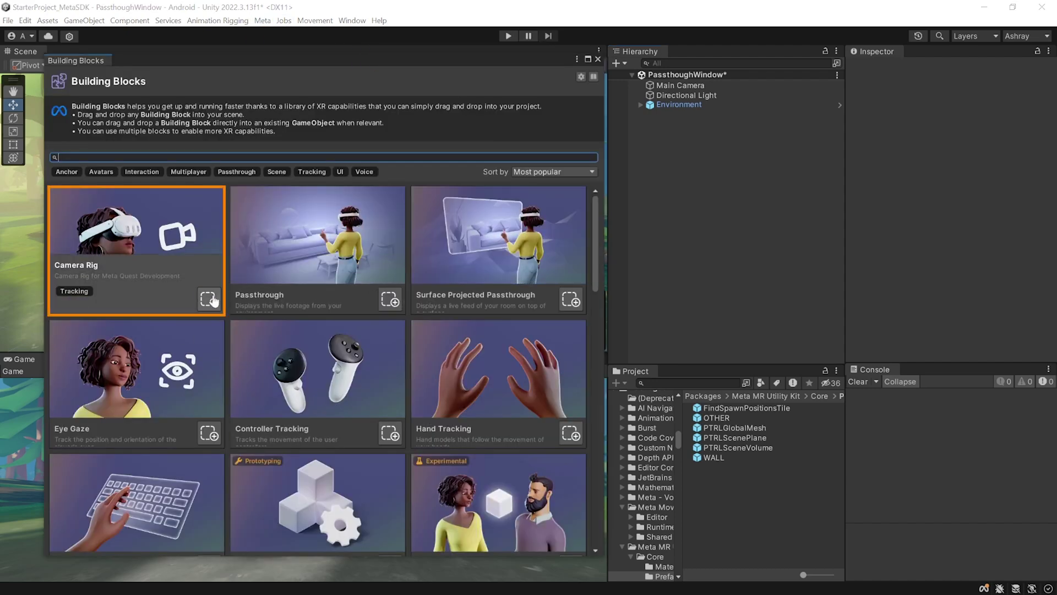
left_click(647, 116)
left_click(641, 115)
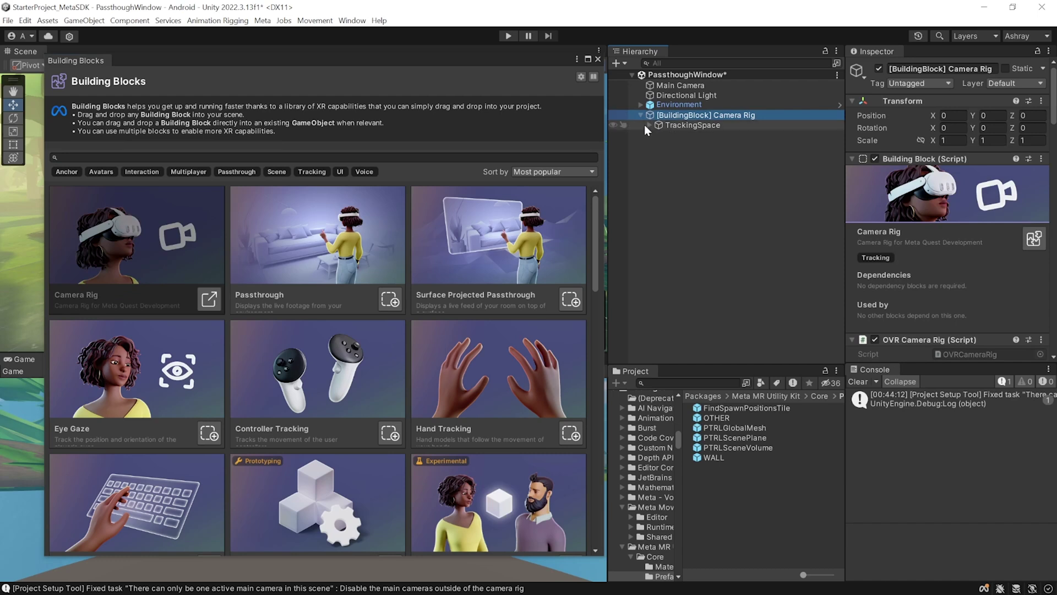
left_click(650, 125)
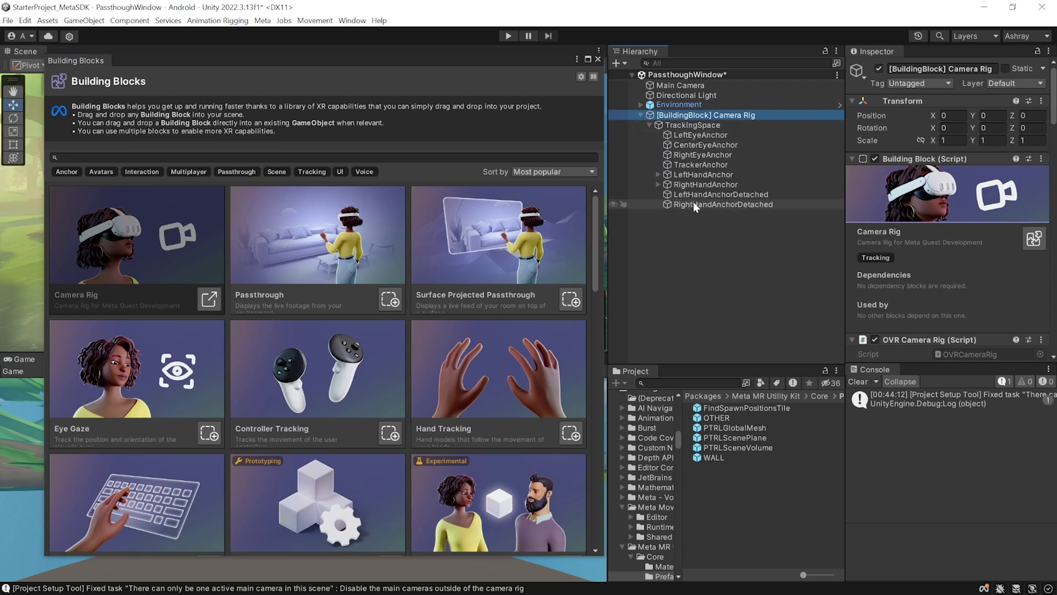
Add the Passthrough block, then the Anchor Prefab Spawner from the Scene-tagged blocks.
left_click(390, 300)
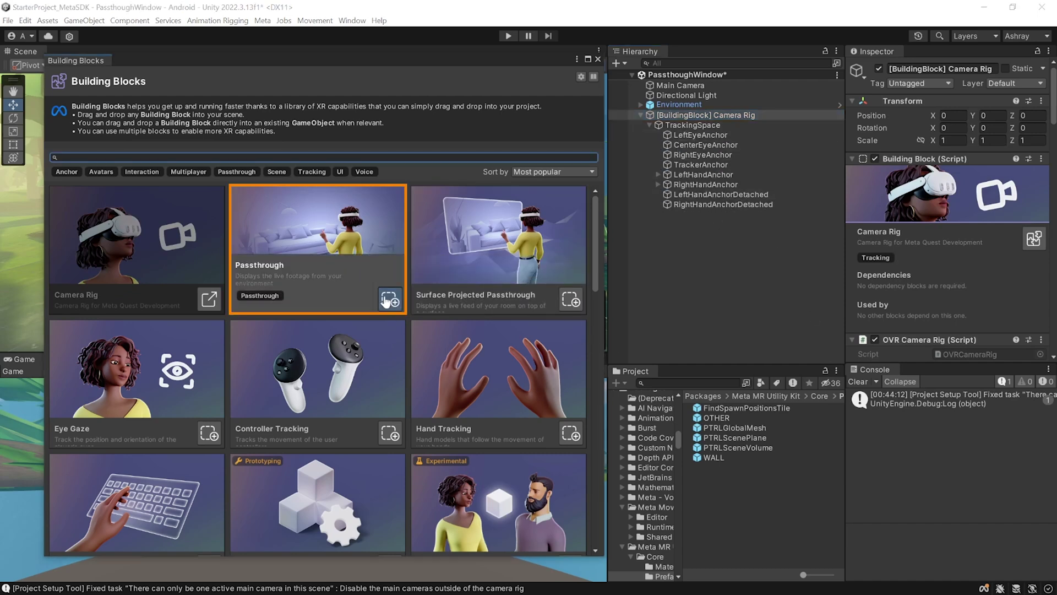
scroll(959, 274, "down", 3)
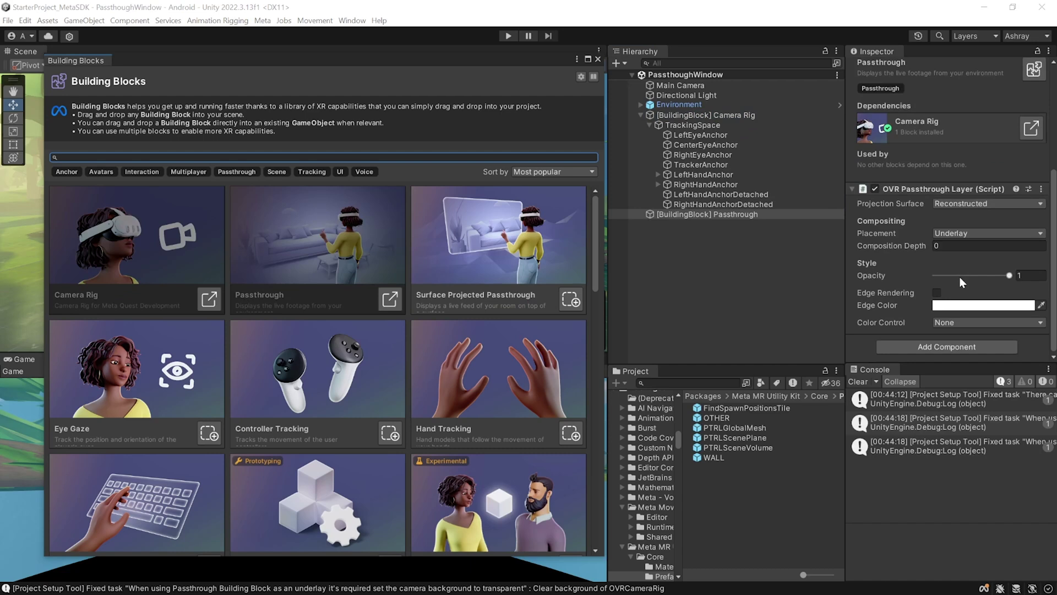
left_click(276, 171)
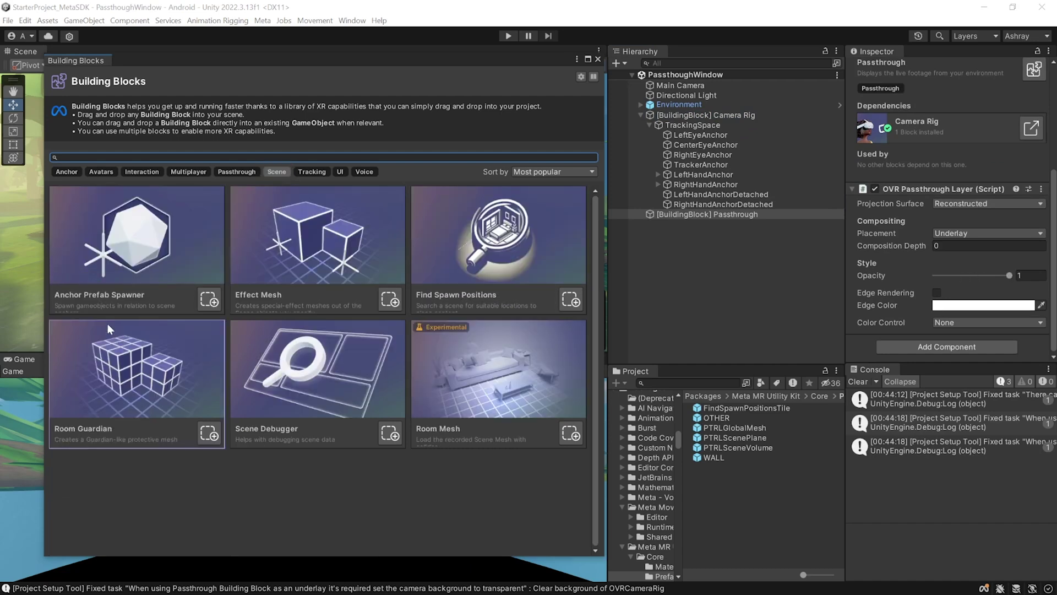
left_click(209, 302)
Review the MR Utility Kit settings in the Inspector.
left_click(735, 224)
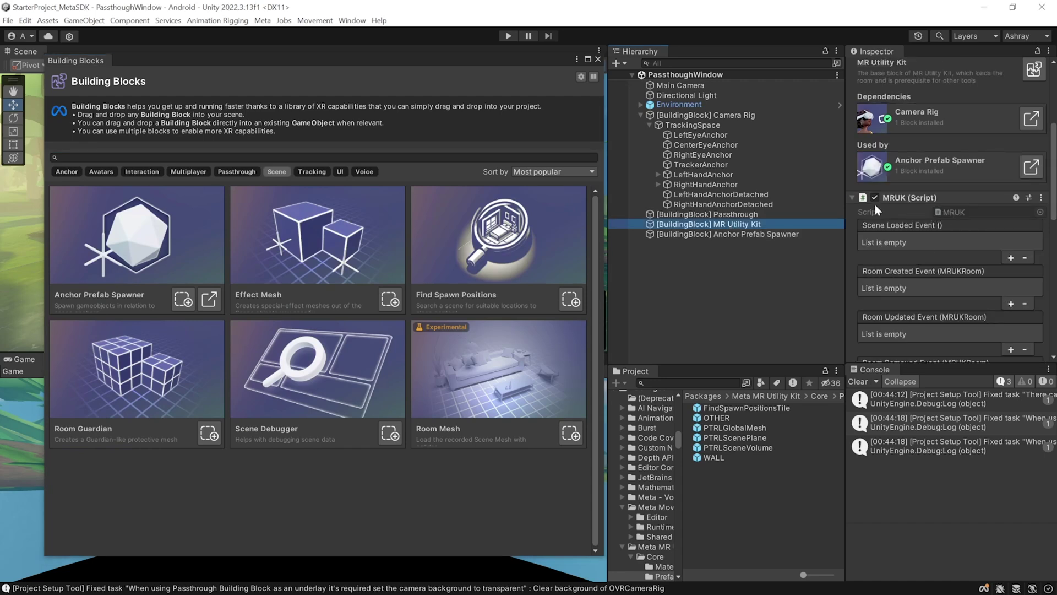
scroll(961, 203, "down", 3)
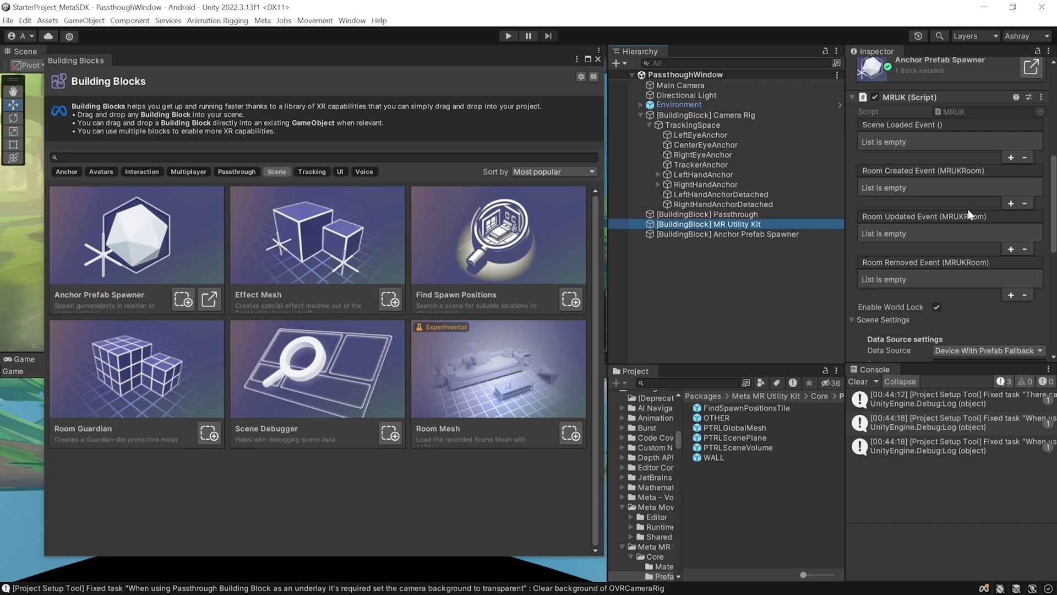
scroll(968, 209, "down", 1)
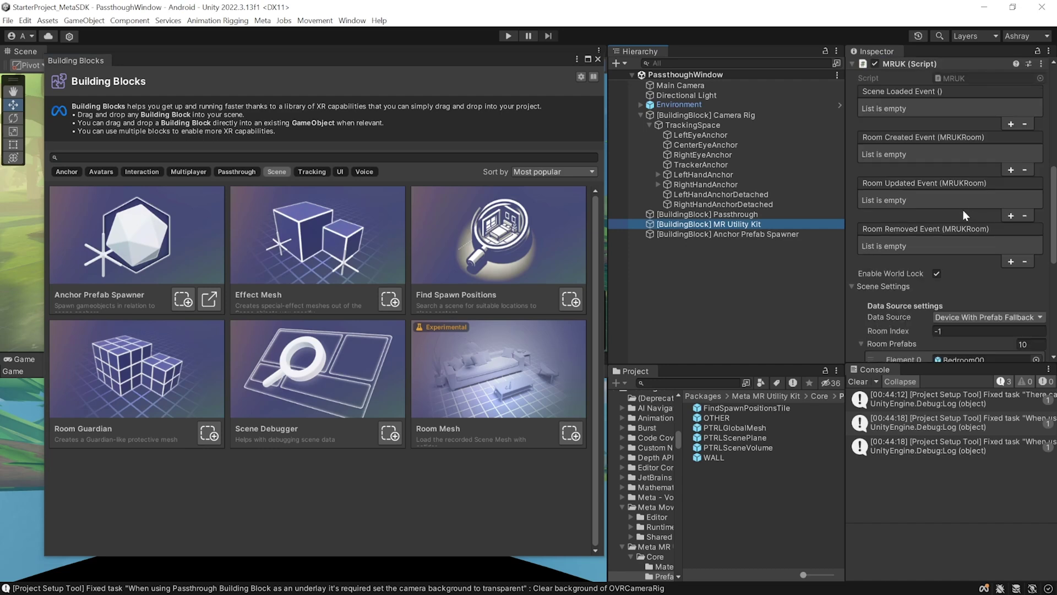
scroll(946, 243, "down", 2)
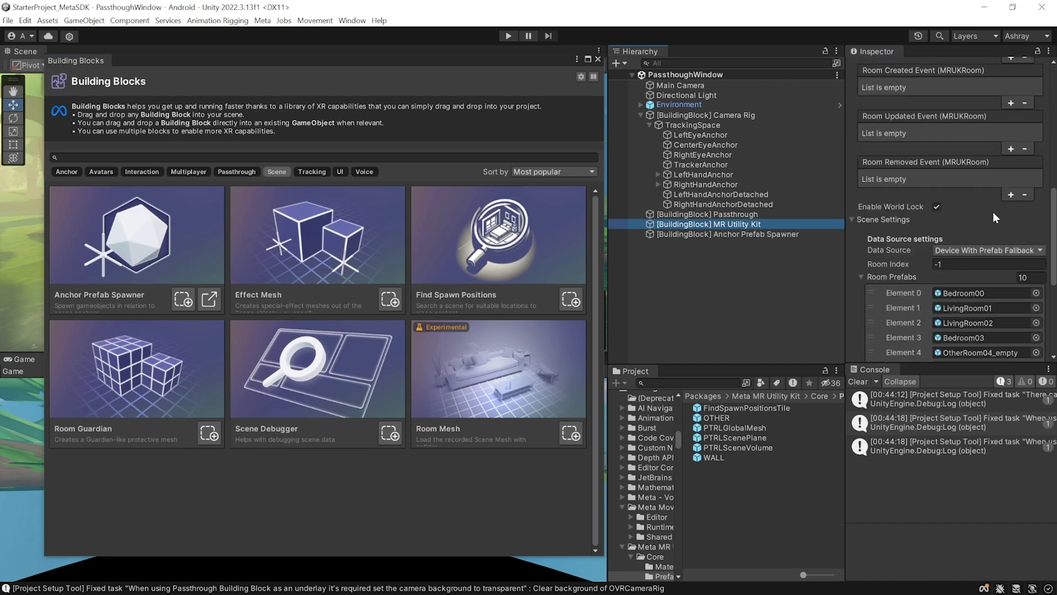
Inspect the Anchor Prefab Spawner's Prefabs To Spawn entries, their labels and the WALL prefab.
left_click(732, 234)
scroll(979, 220, "up", 5)
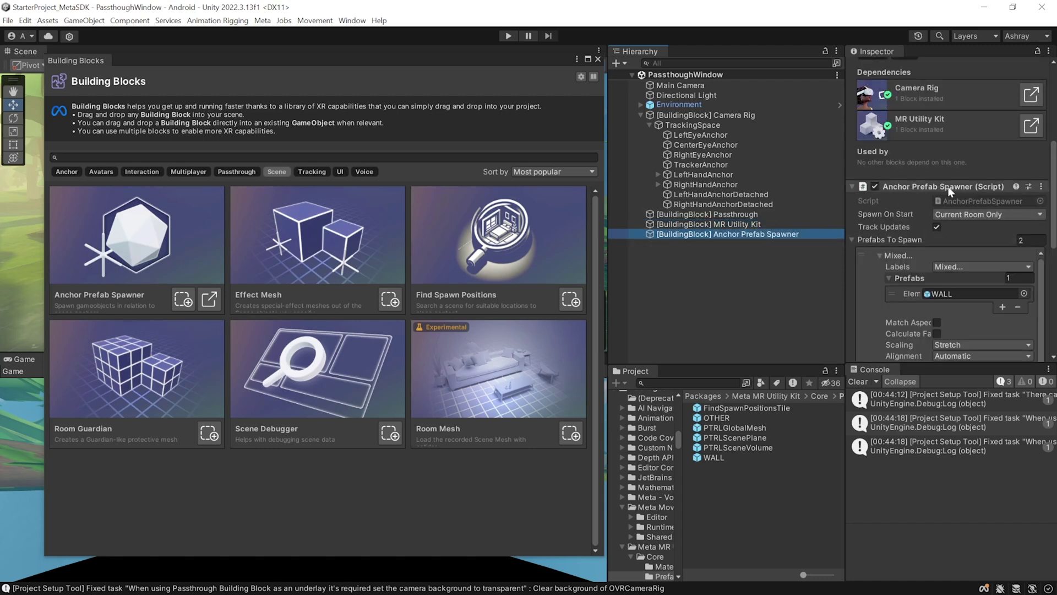
scroll(996, 273, "down", 2)
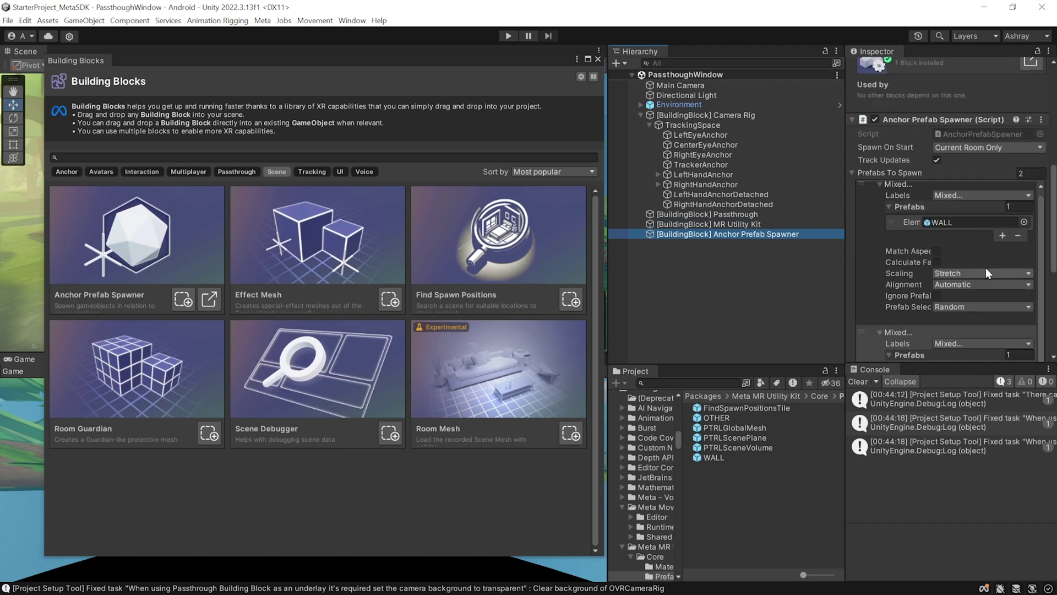
scroll(985, 264, "up", 1)
left_click(965, 199)
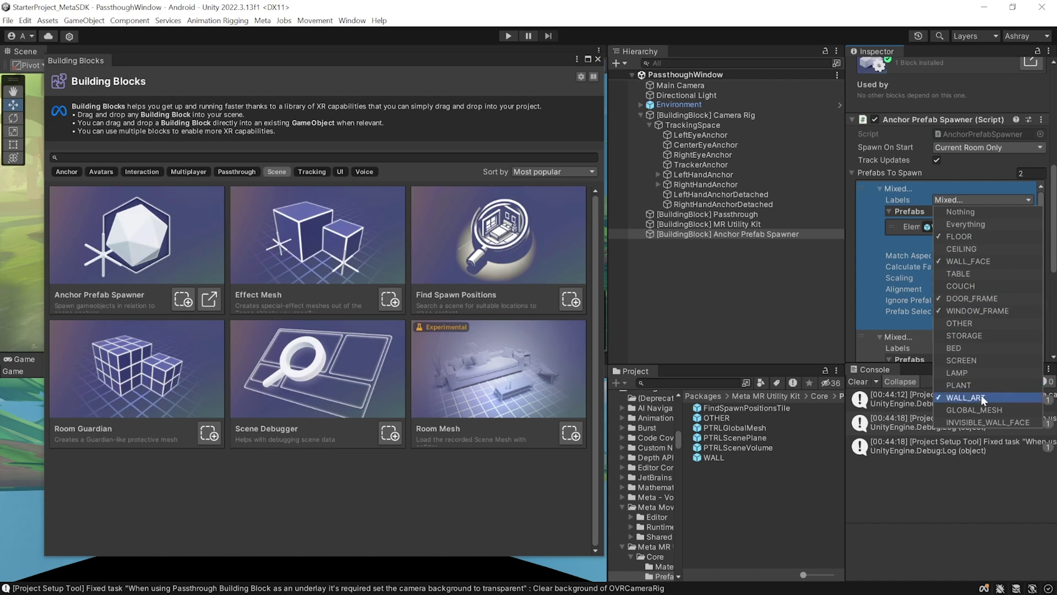
left_click(913, 232)
left_click(948, 225)
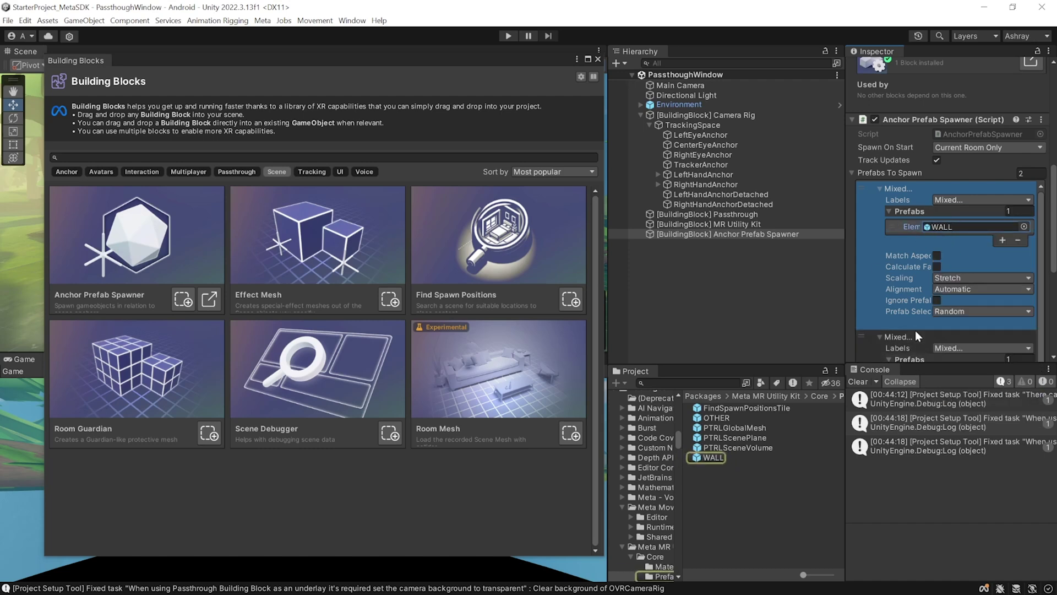
scroll(976, 221, "down", 3)
scroll(932, 222, "down", 2)
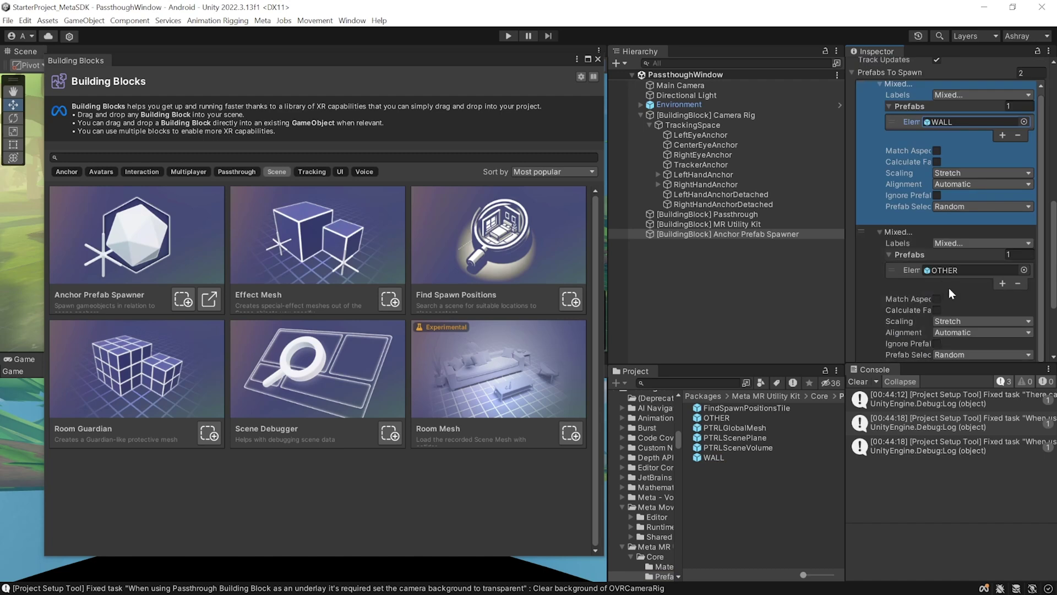
Collapse the Prefabs To Spawn entries and remove them with the minus button.
left_click(879, 83)
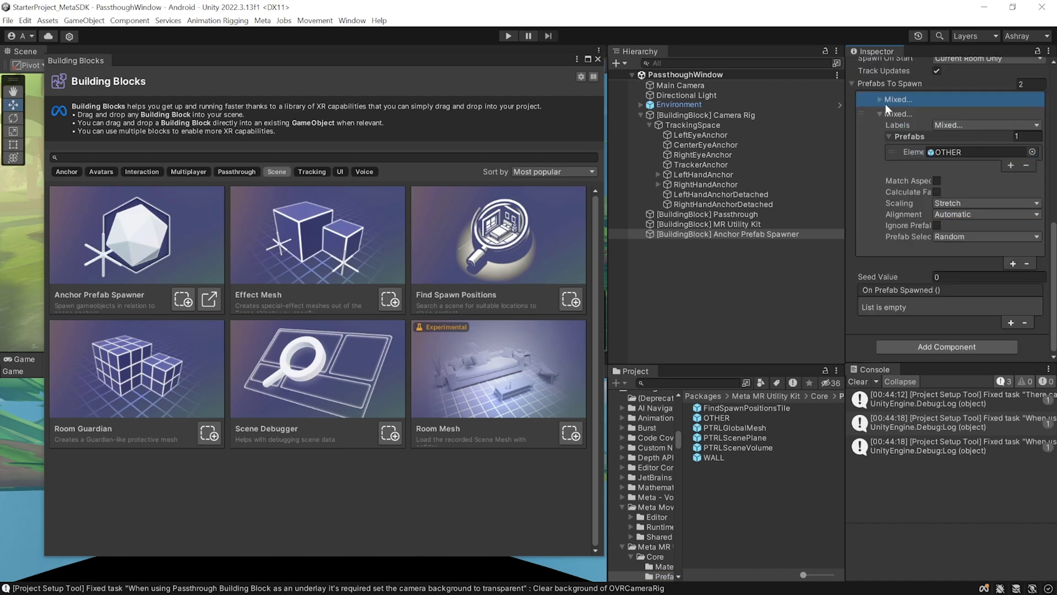
left_click(884, 106)
left_click(1027, 265)
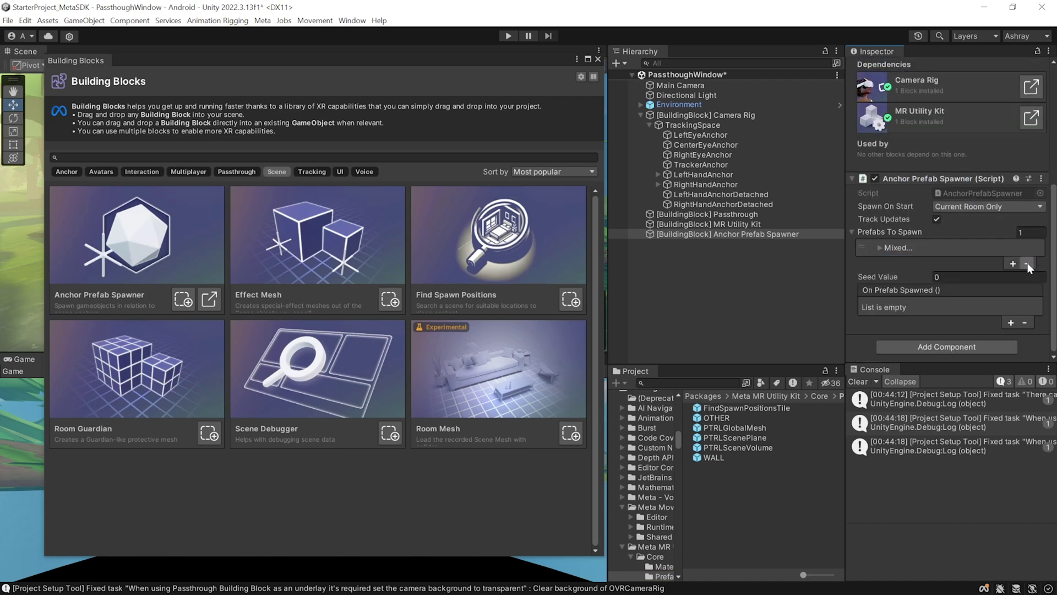
left_click(1025, 261)
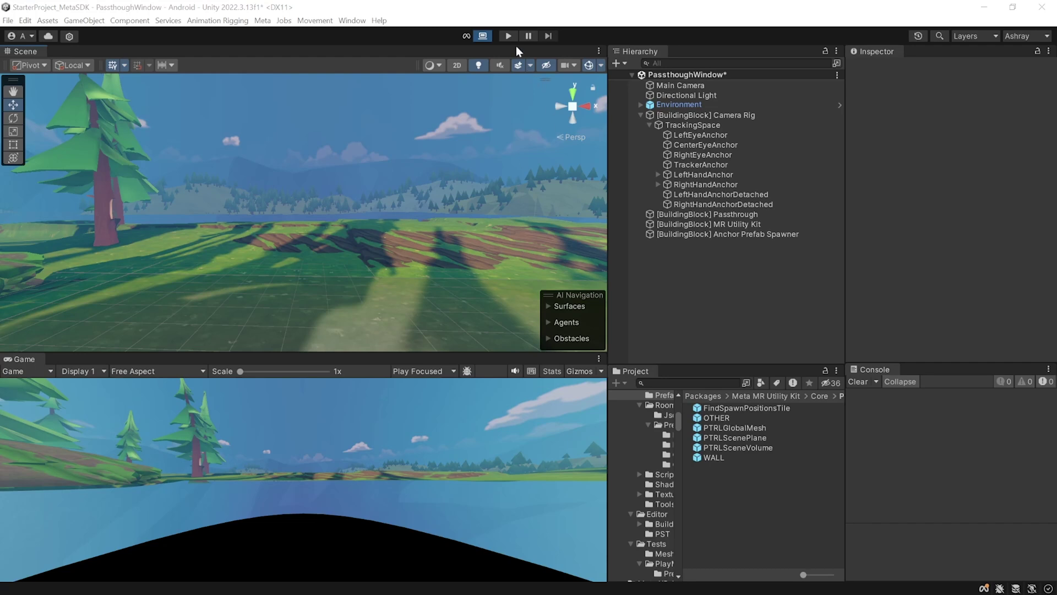
Fly the Scene camera through the trees, then view Passthrough's OVR Passthrough Layer with Underlay placement.
right_click_drag(465, 232, 249, 228)
key("w")
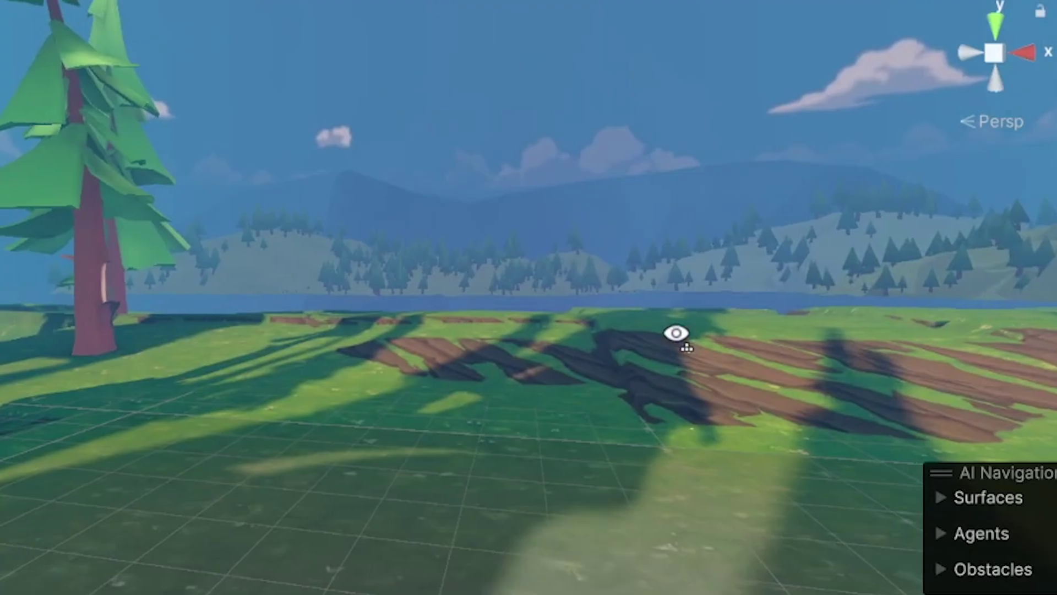
right_click_drag(285, 325, 1, 305)
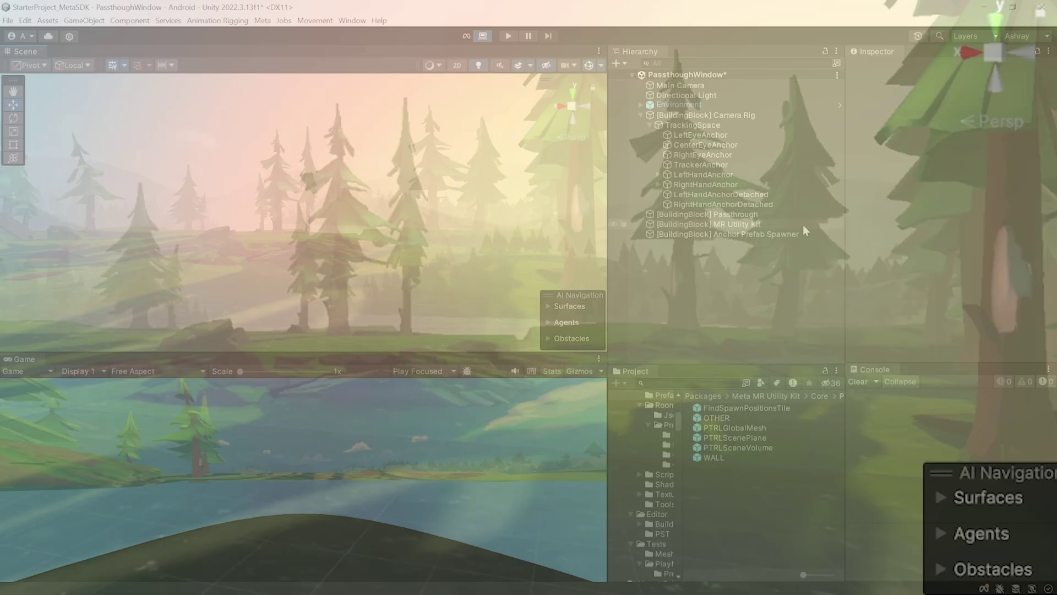
left_click(708, 214)
scroll(1020, 286, "down", 5)
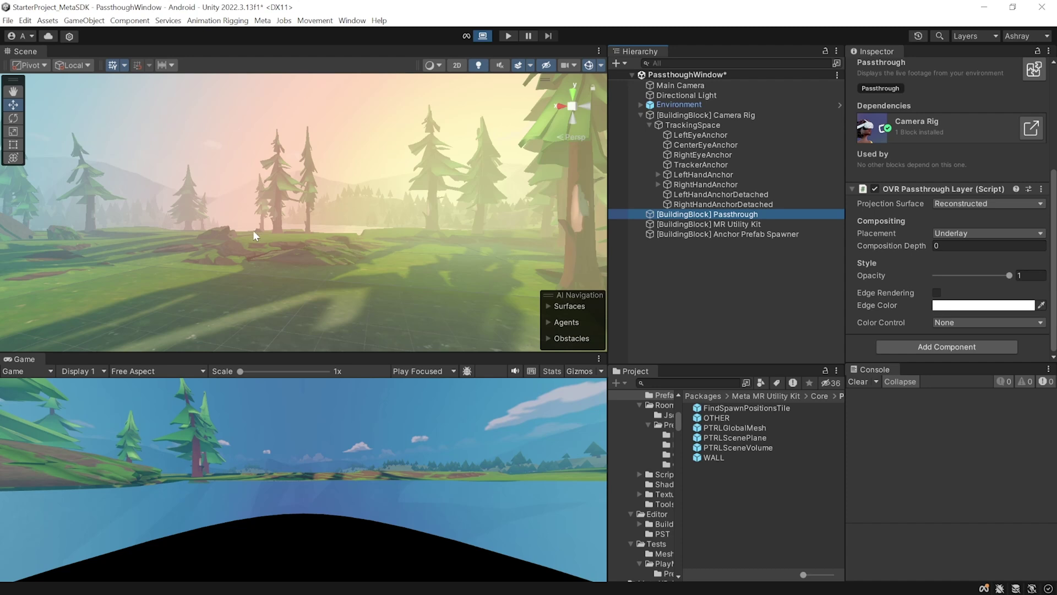
Create an empty object in the Hierarchy named Wall.
left_click(729, 270)
right_click(641, 254)
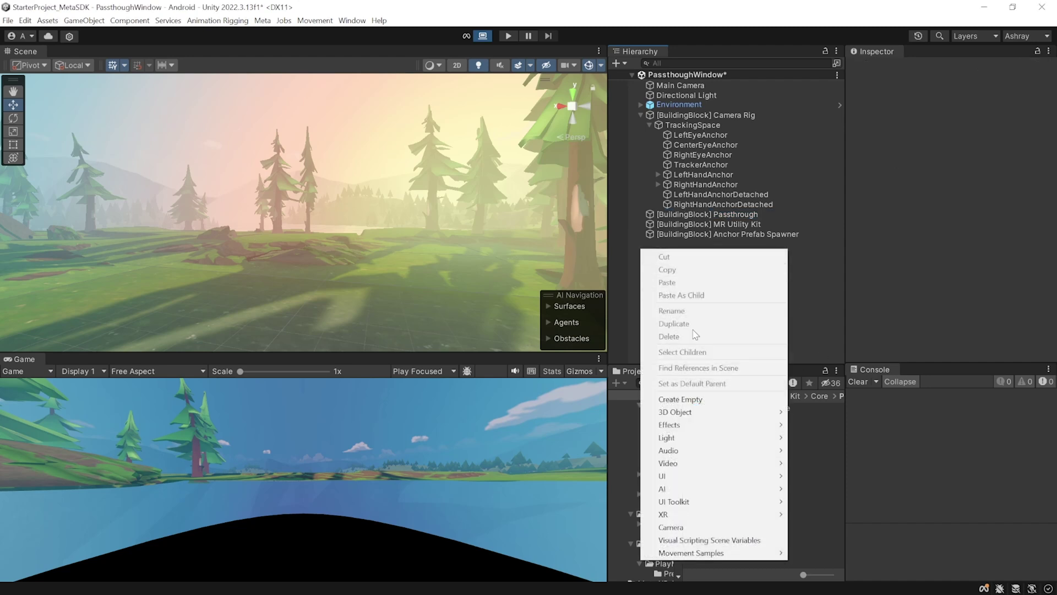
left_click(691, 400)
type("Wall")
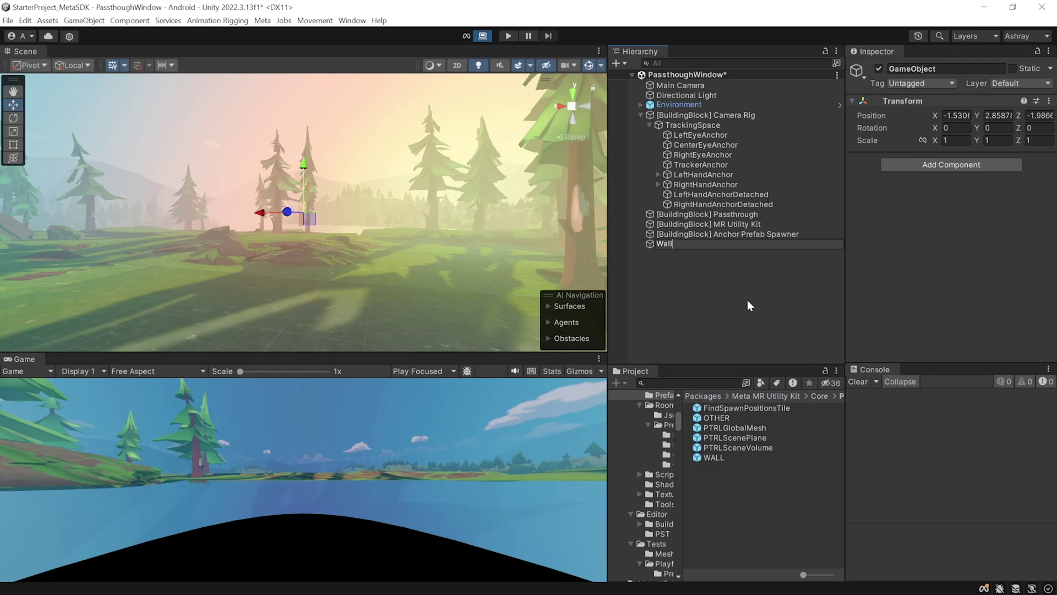
key("Return")
Add a Quad as Wall's child, check its Y rotation, and reselect Wall.
right_click(669, 247)
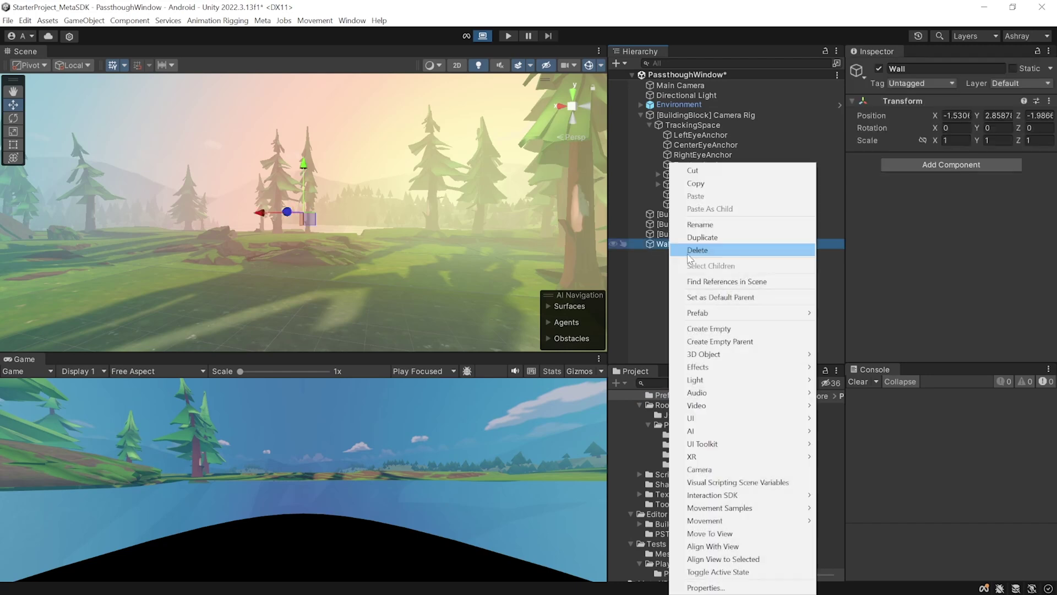
mouse_move(728, 362)
left_click(878, 422)
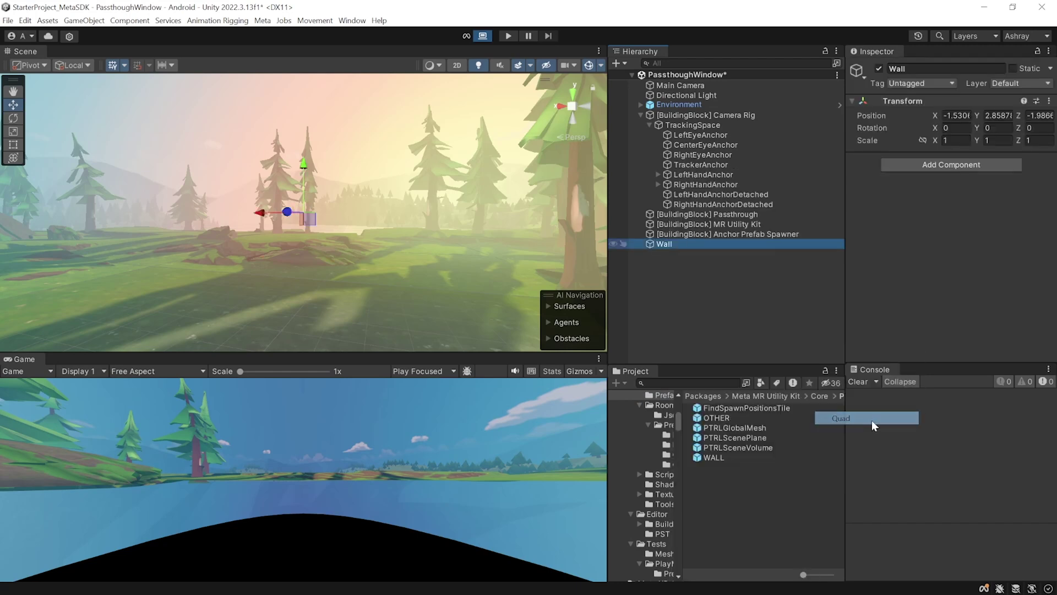
left_click(1001, 128)
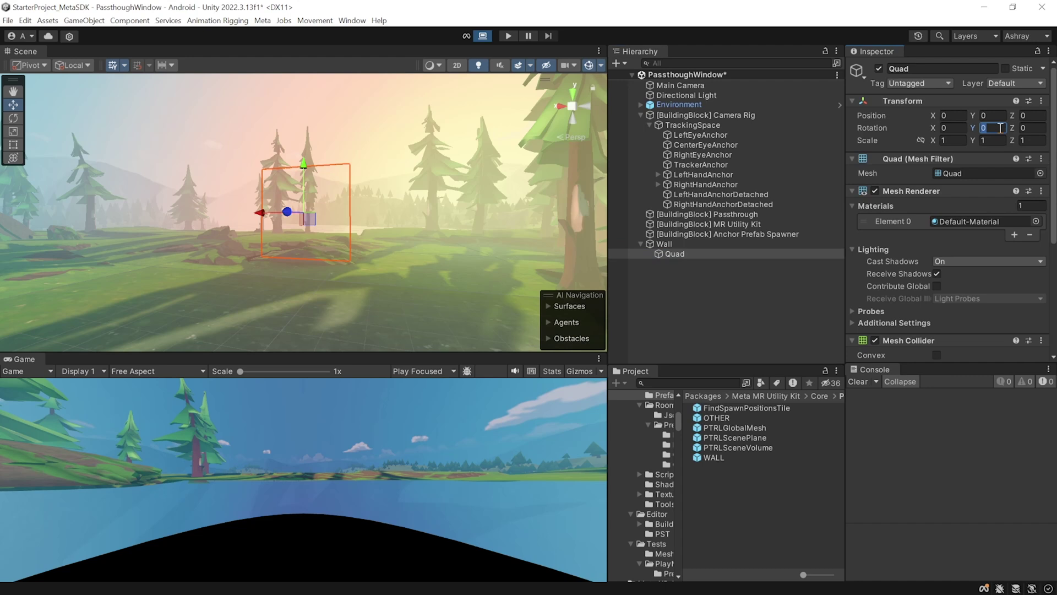
left_click(664, 244)
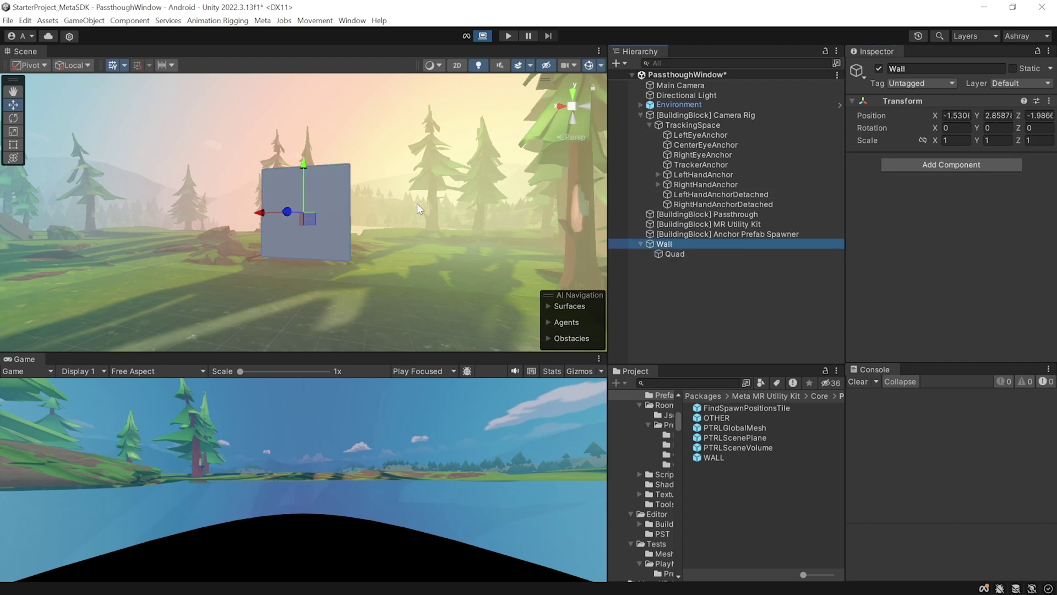
Reset Wall's transform to position 0,0,0.
key("e")
right_click(932, 102)
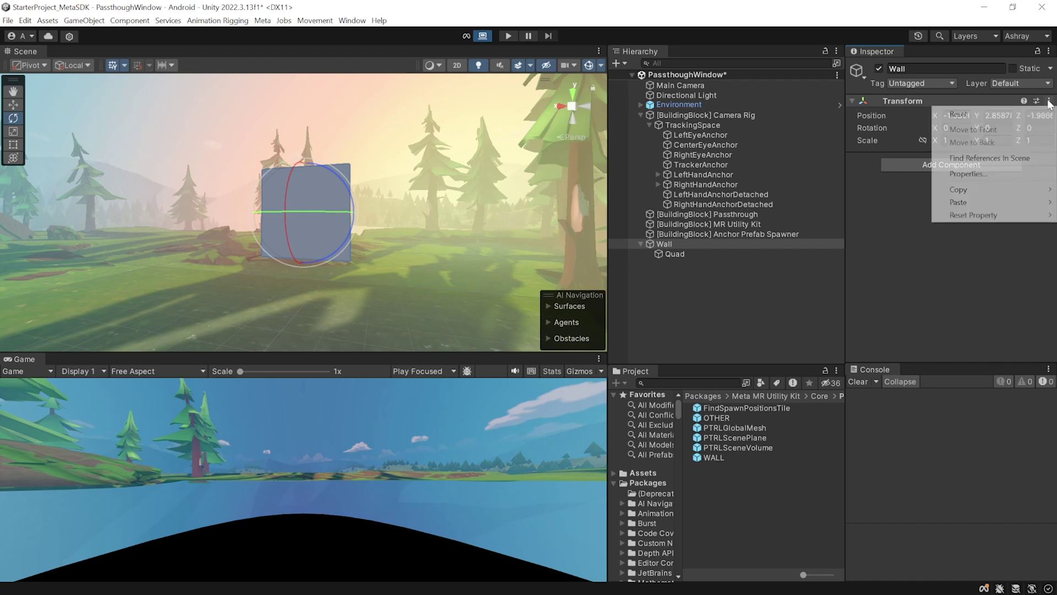
left_click(958, 112)
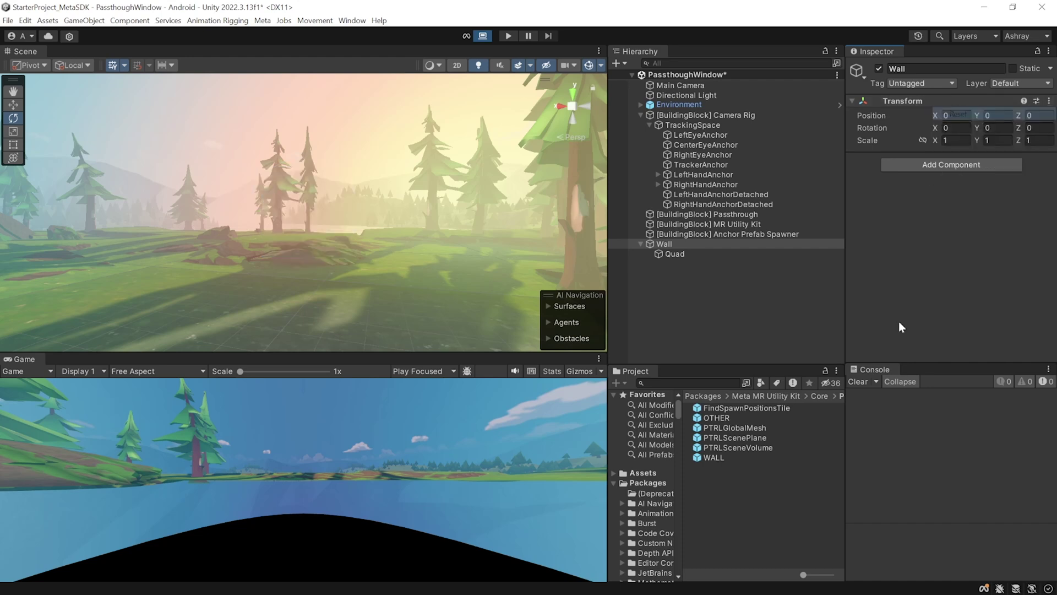
Create a new folder named Prefabs in Assets.
left_click(640, 473)
right_click(704, 510)
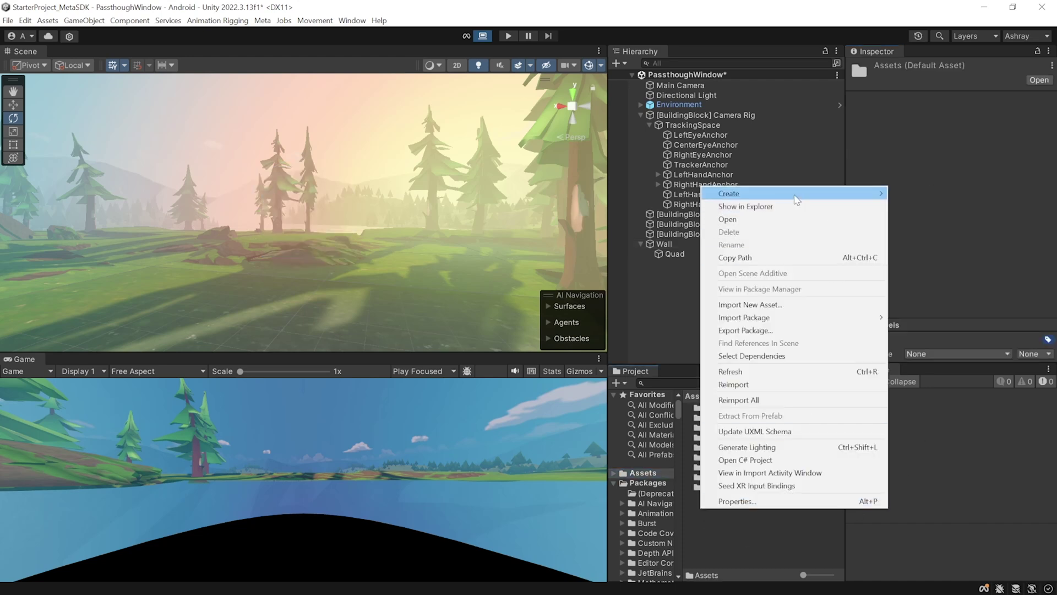
mouse_move(798, 198)
left_click(914, 76)
type("Prefabs")
key("Return")
Drag Wall into Prefabs to make a prefab, then delete Wall from the scene.
left_click_drag(663, 242, 722, 448)
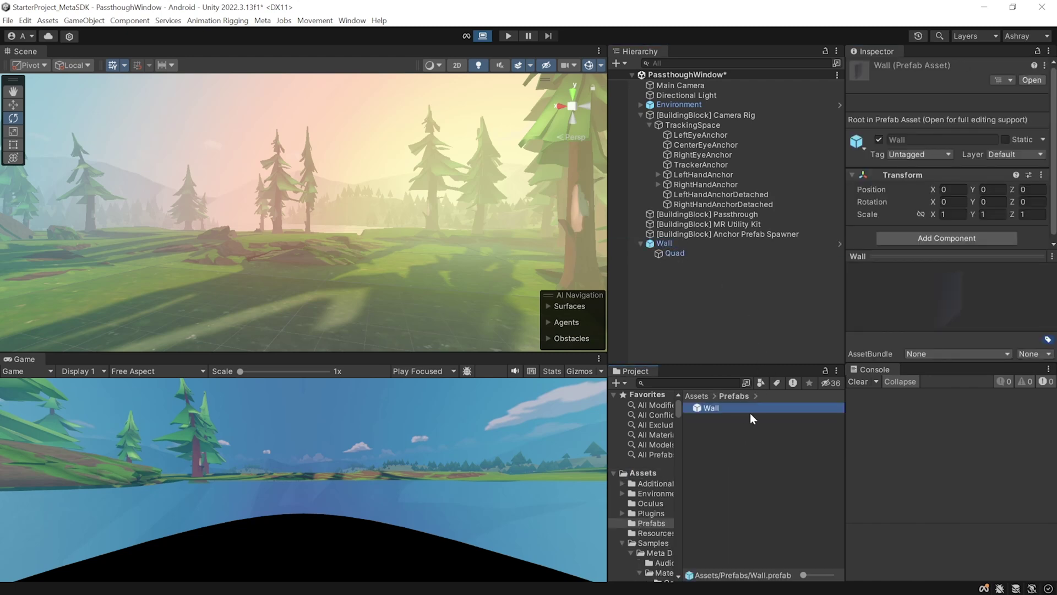
left_click(664, 243)
key("Delete")
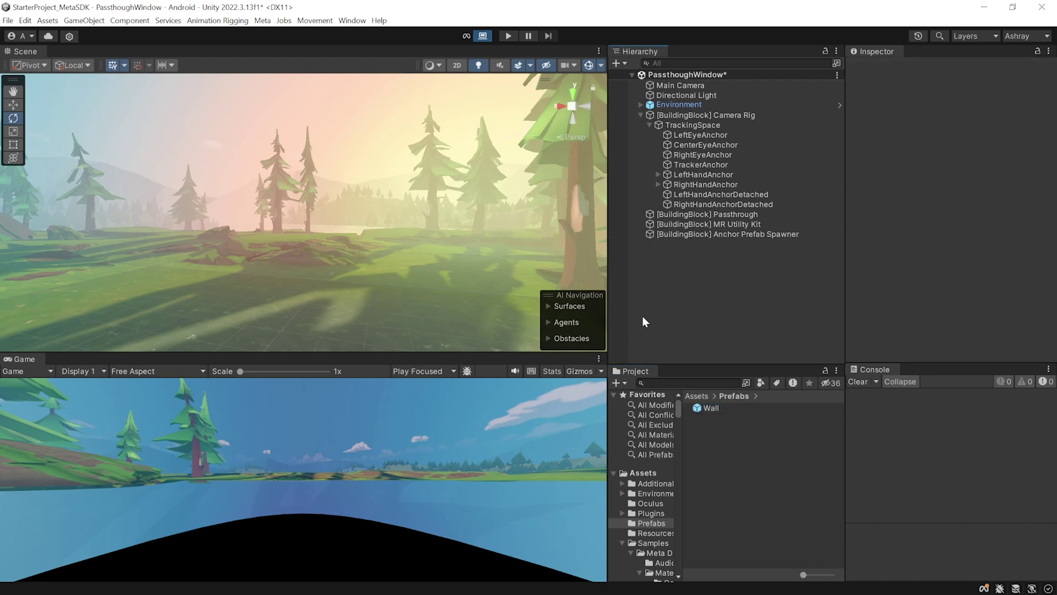
Add a Prefabs To Spawn entry labelled WALL_FACE that spawns the Wall prefab.
left_click(733, 234)
scroll(994, 248, "down", 5)
scroll(994, 245, "down", 1)
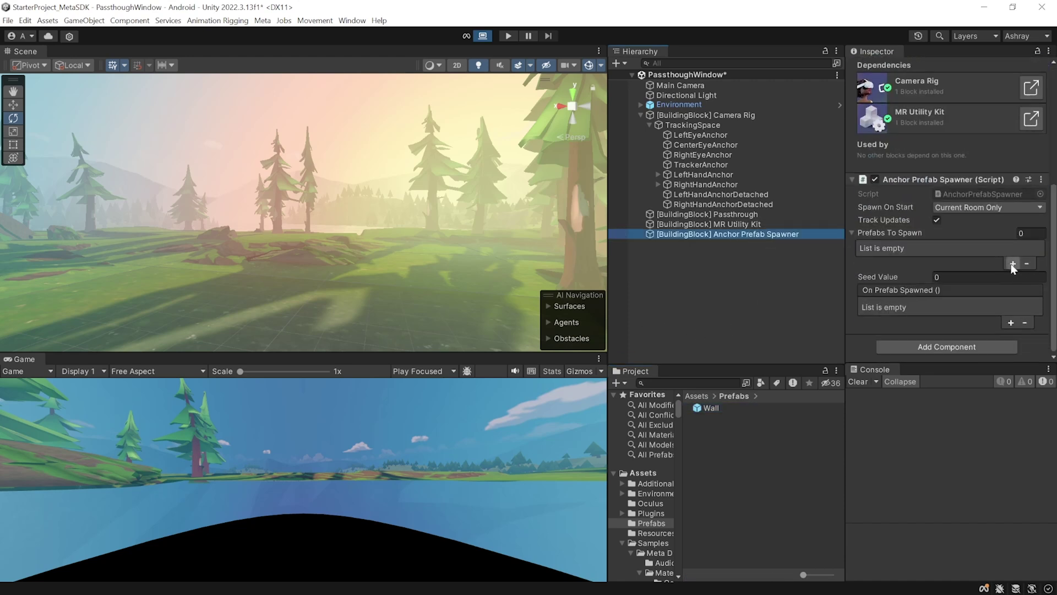
left_click(1013, 264)
left_click(996, 259)
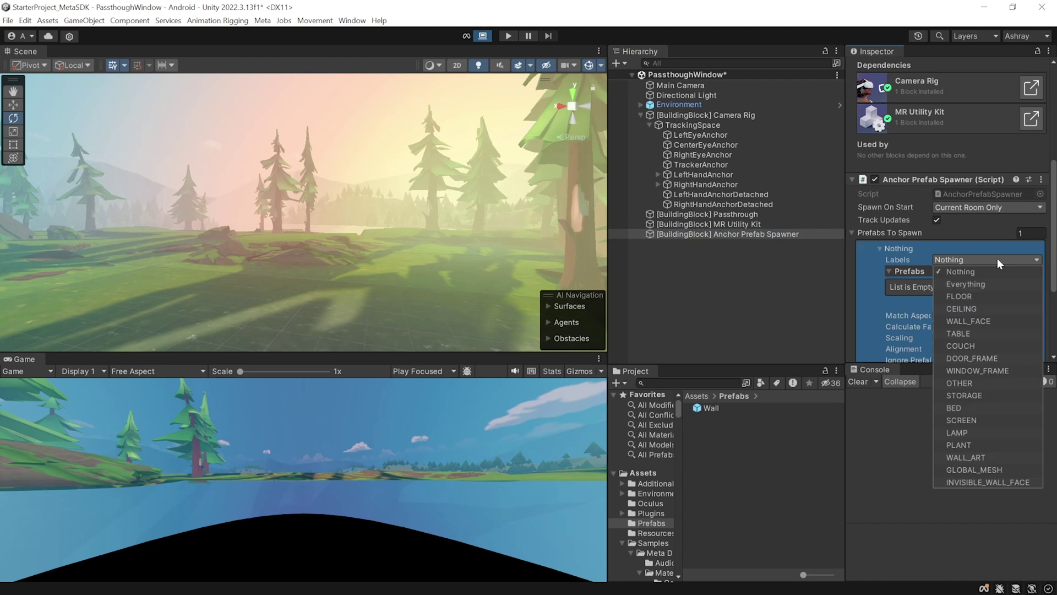
left_click(978, 321)
left_click(911, 297)
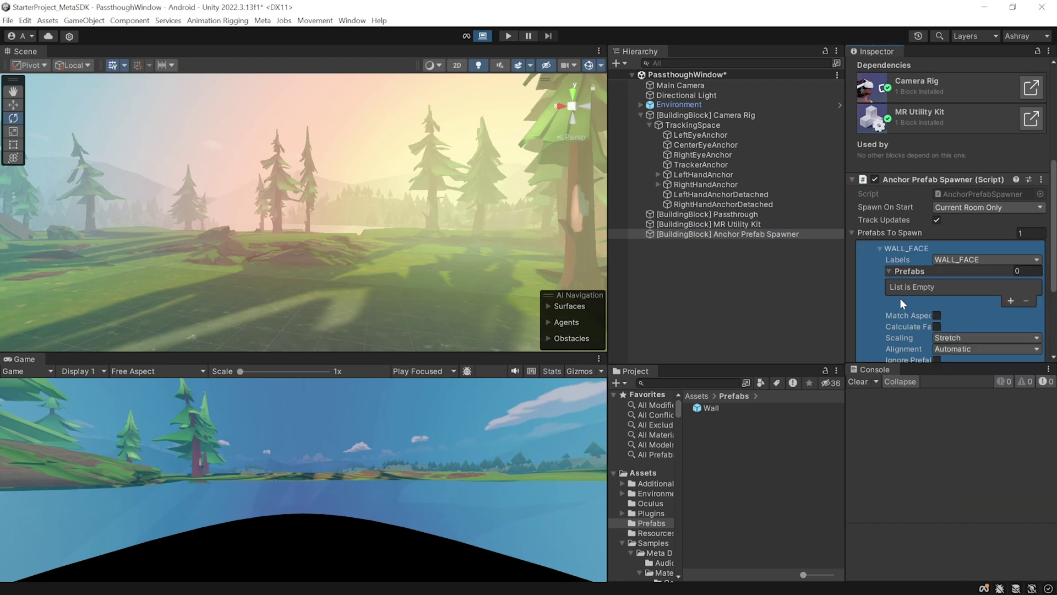
left_click_drag(696, 408, 924, 133)
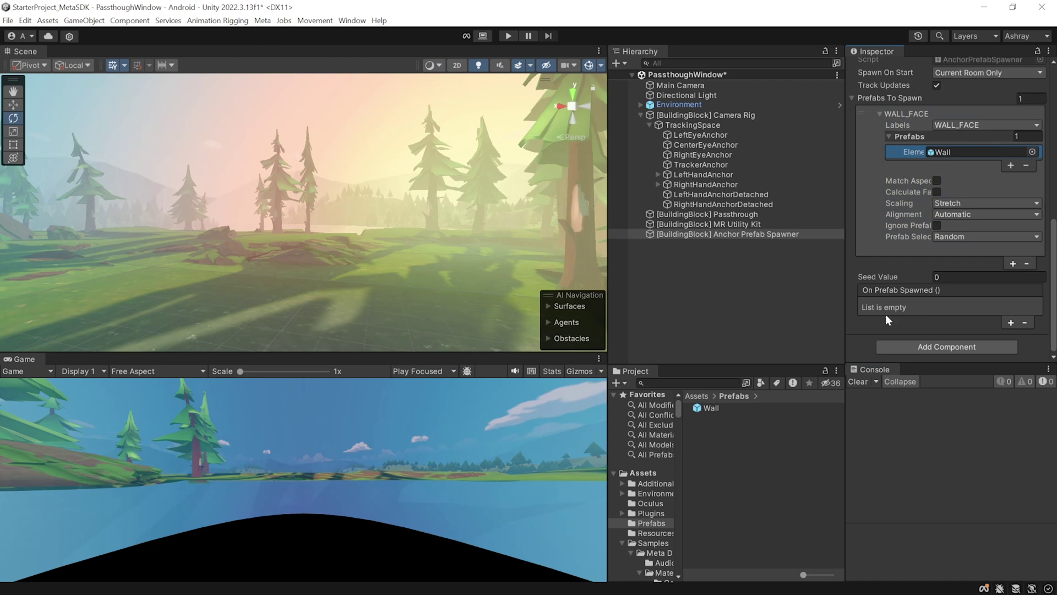
Activate the Meta XR Simulator and start the scene in play mode.
left_click(262, 20)
mouse_move(263, 35)
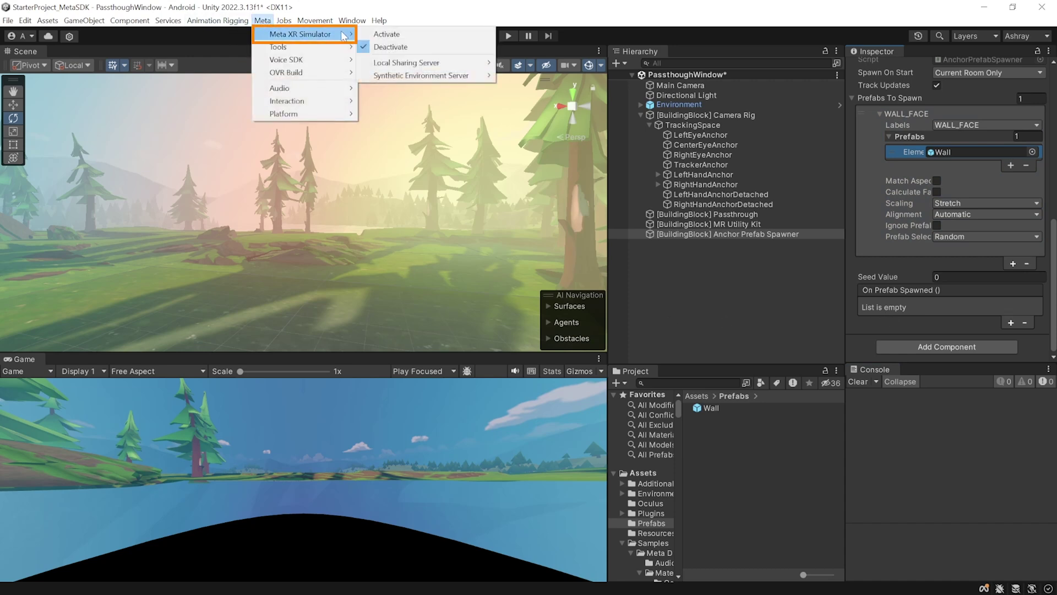
left_click(425, 36)
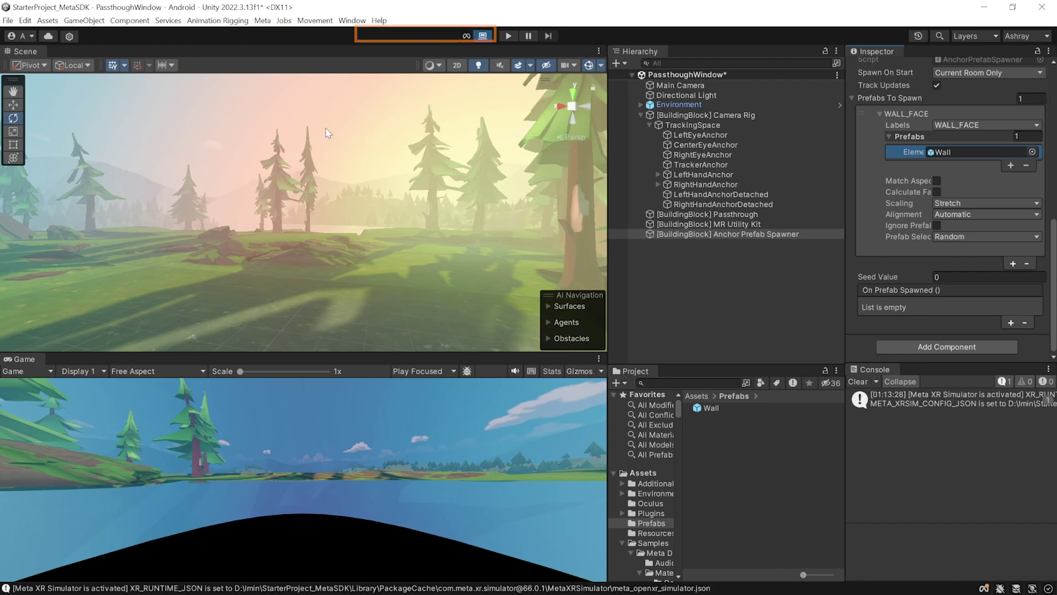
left_click(508, 36)
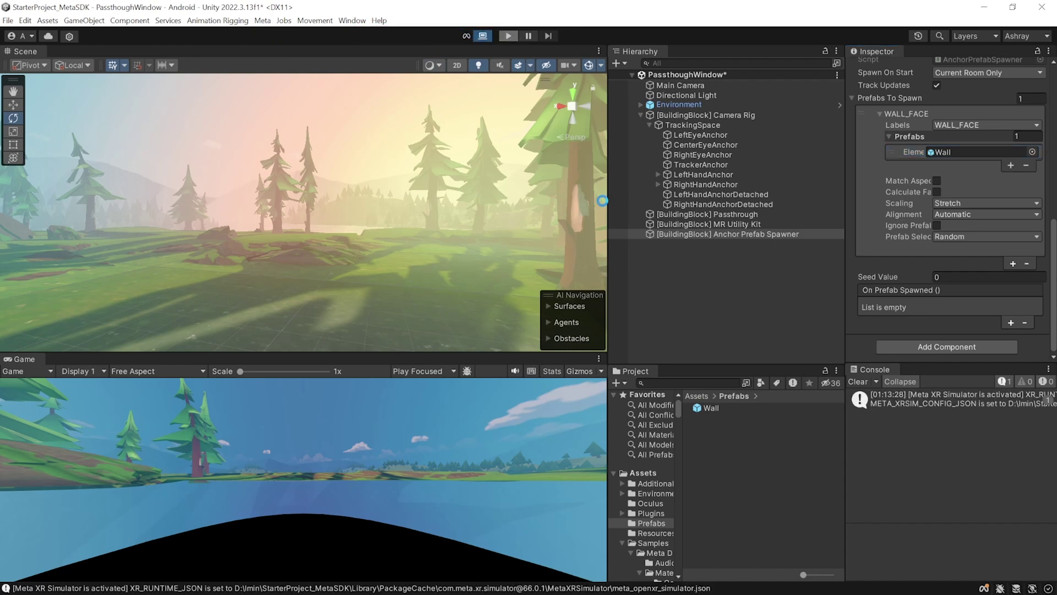
Turn and walk the headset around the simulated room to check the wall quads.
right_click_drag(327, 457, 349, 462)
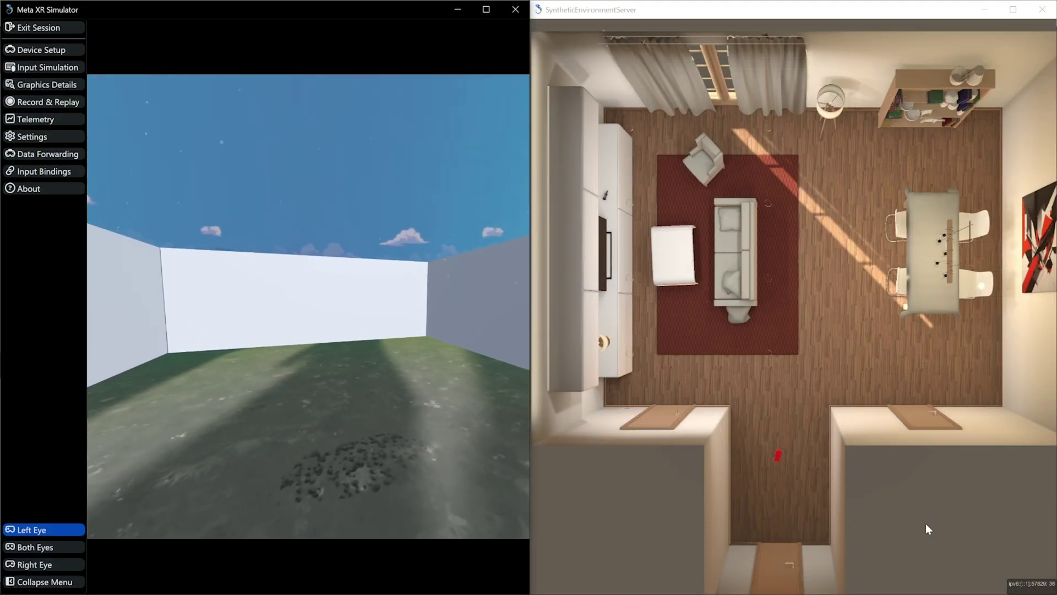
key("w")
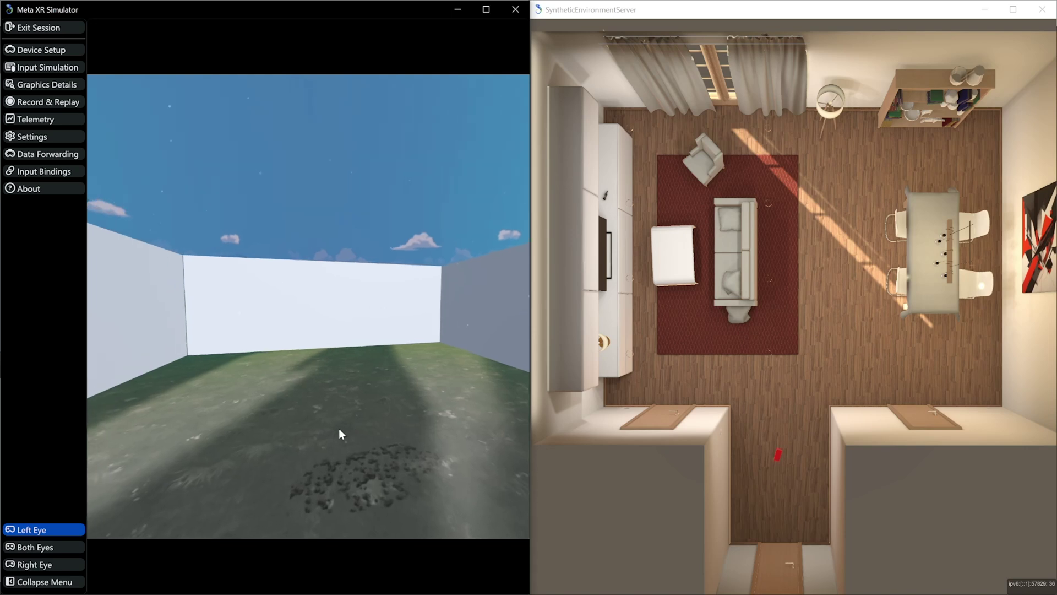
right_click_drag(331, 431, 356, 430)
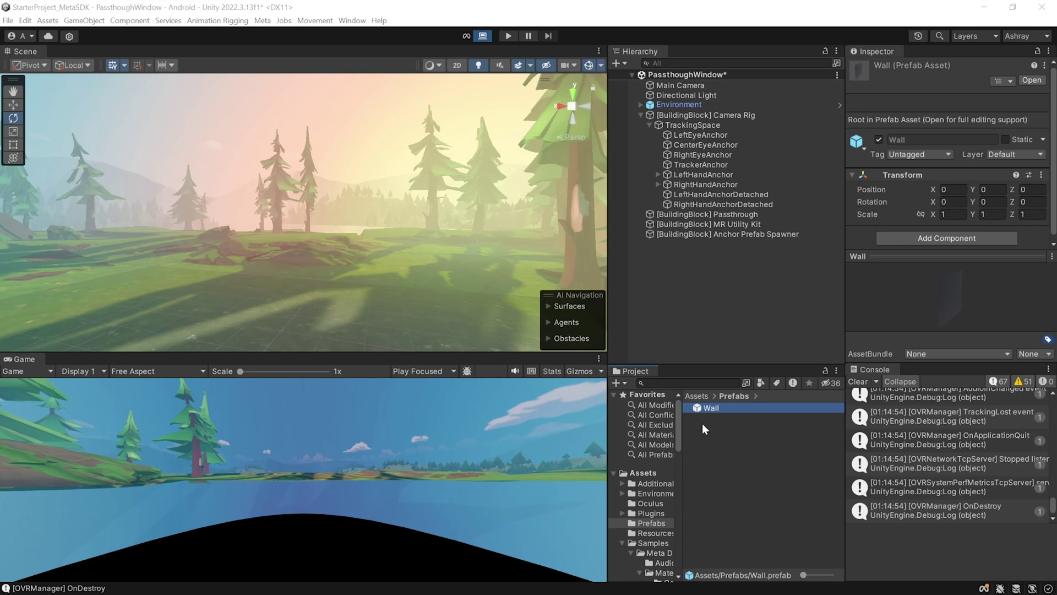
Open the Wall prefab, select its Quad, and create a SelectivePassthrough material in Prefabs.
double_click(709, 408)
left_click(674, 101)
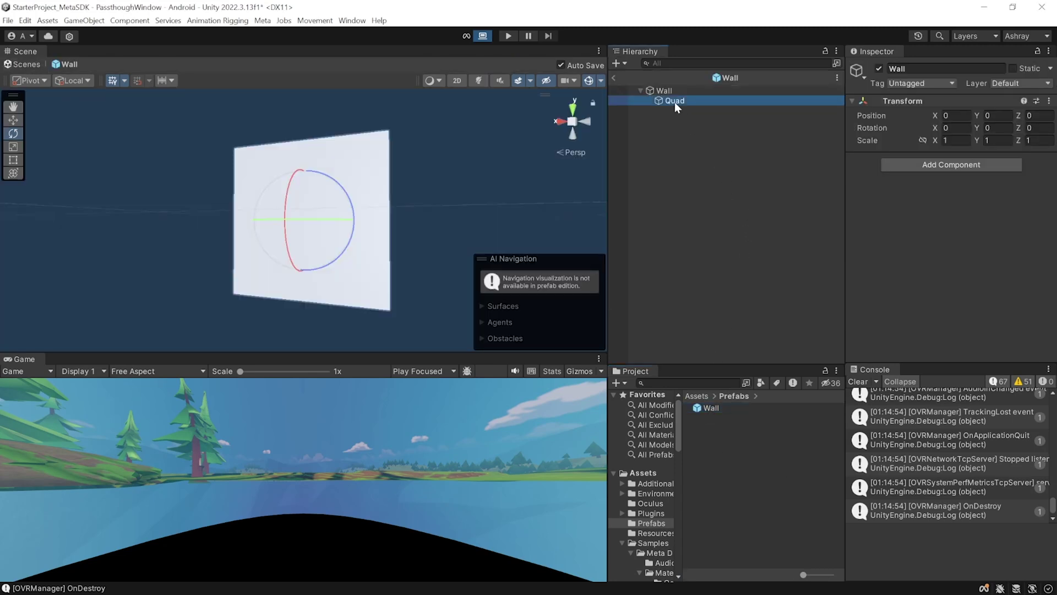
right_click(694, 445)
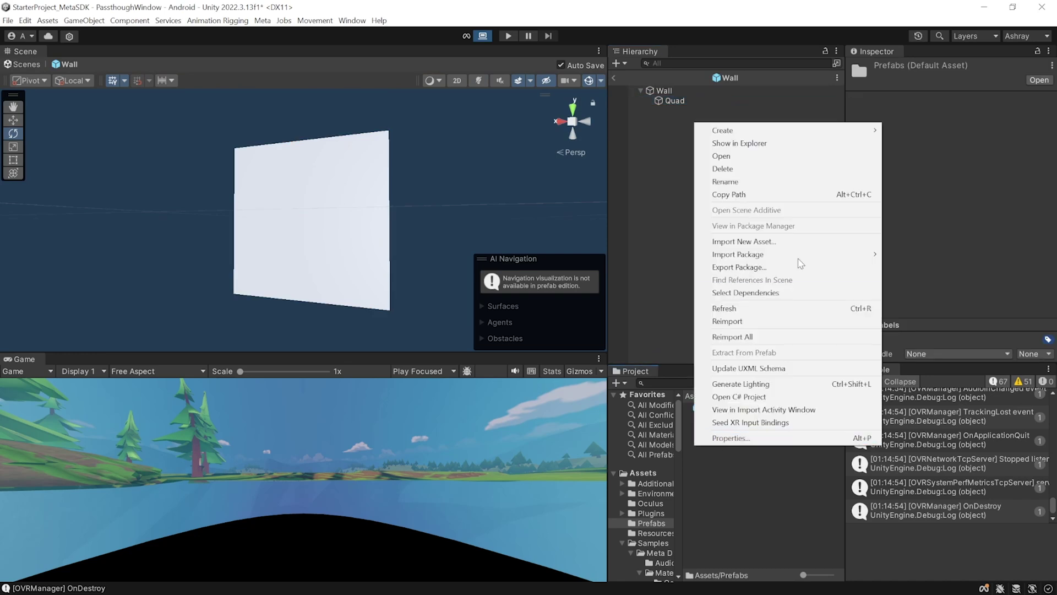
mouse_move(732, 130)
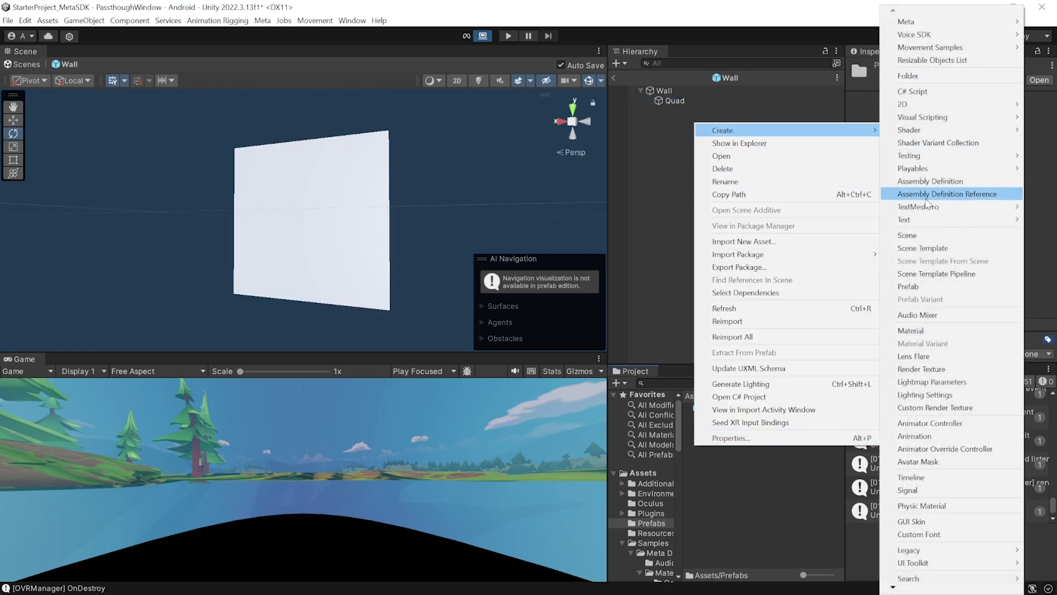
left_click(926, 330)
type("SelectivePassthrough")
Give the material the Oculus/SelectivePassthrough shader with Subtract blend colour mode.
left_click(943, 81)
type("sele")
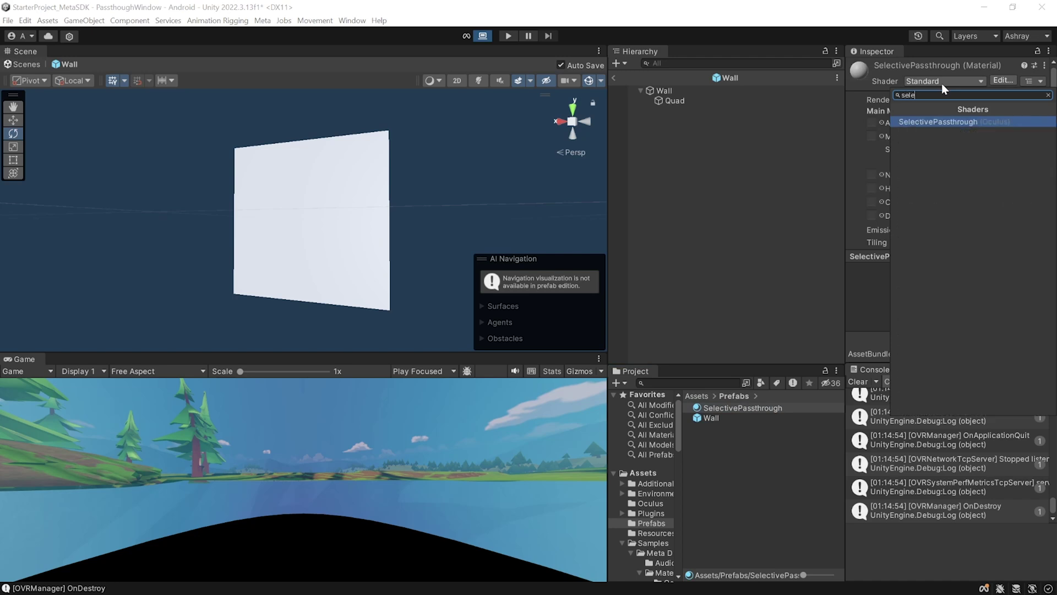
left_click(932, 122)
left_click(1022, 196)
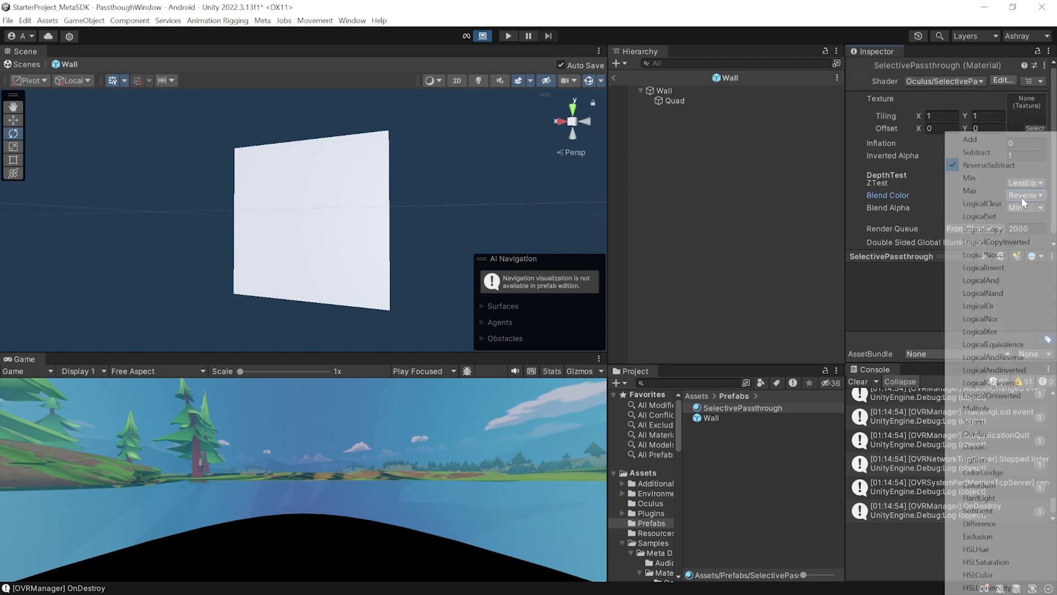
left_click(994, 155)
Set the render queue to Transparent+2 (3002), apply the material to the wall quad, and exit the prefab.
left_click(975, 229)
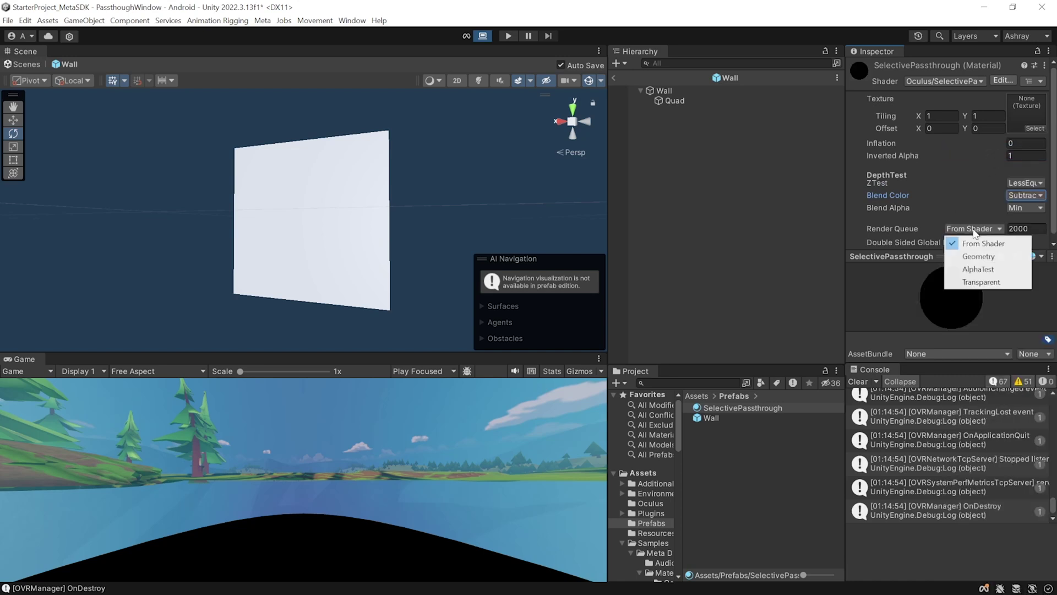
left_click(981, 282)
left_click(1034, 230)
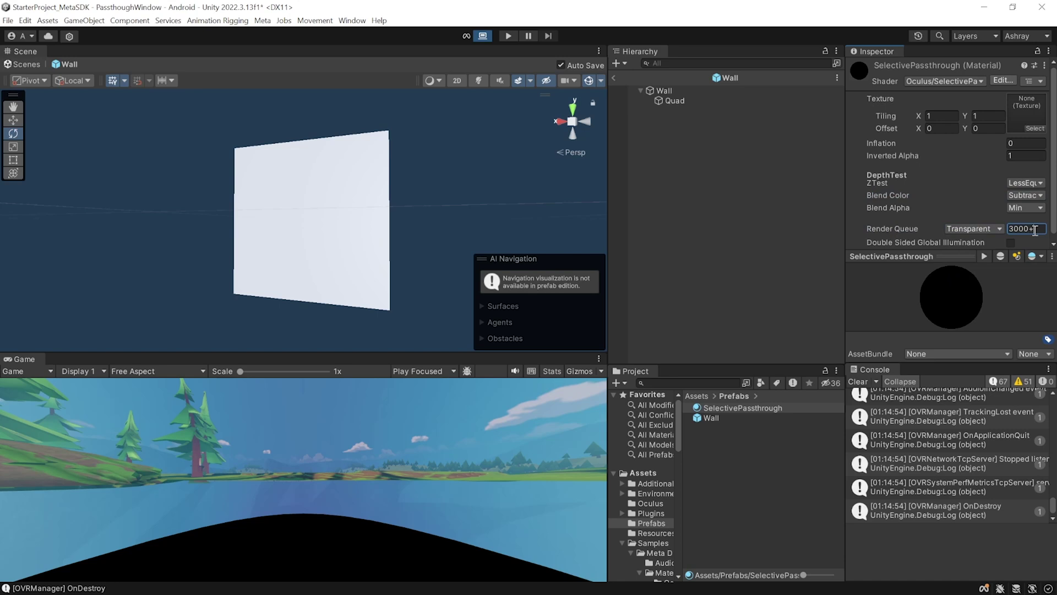
type("+2")
left_click(820, 431)
left_click_drag(770, 411, 676, 100)
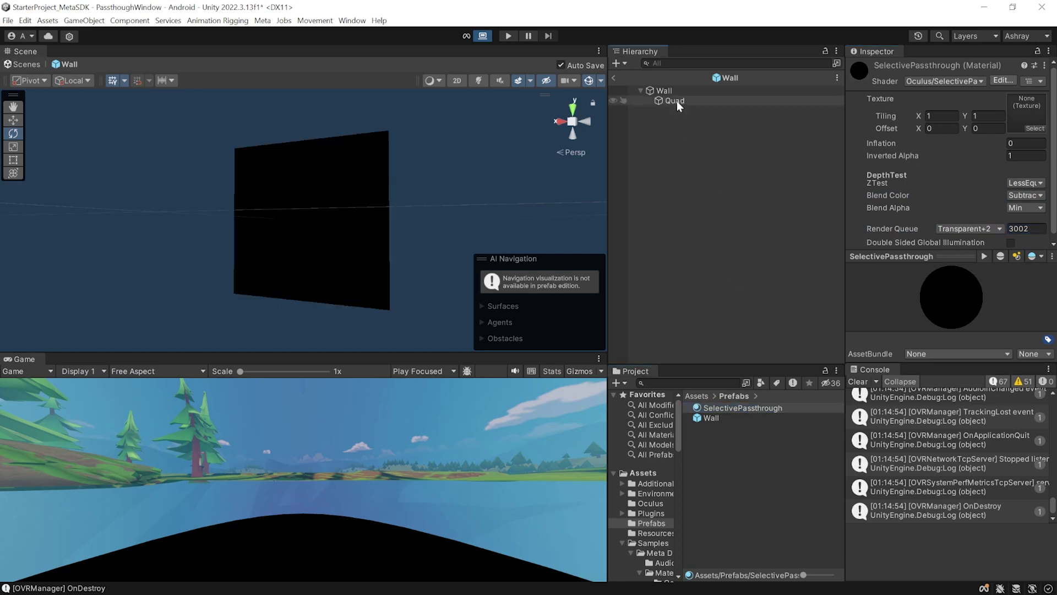
left_click(615, 78)
Play the scene, walk the headset forward twice into the living room, and turn right.
left_click(507, 36)
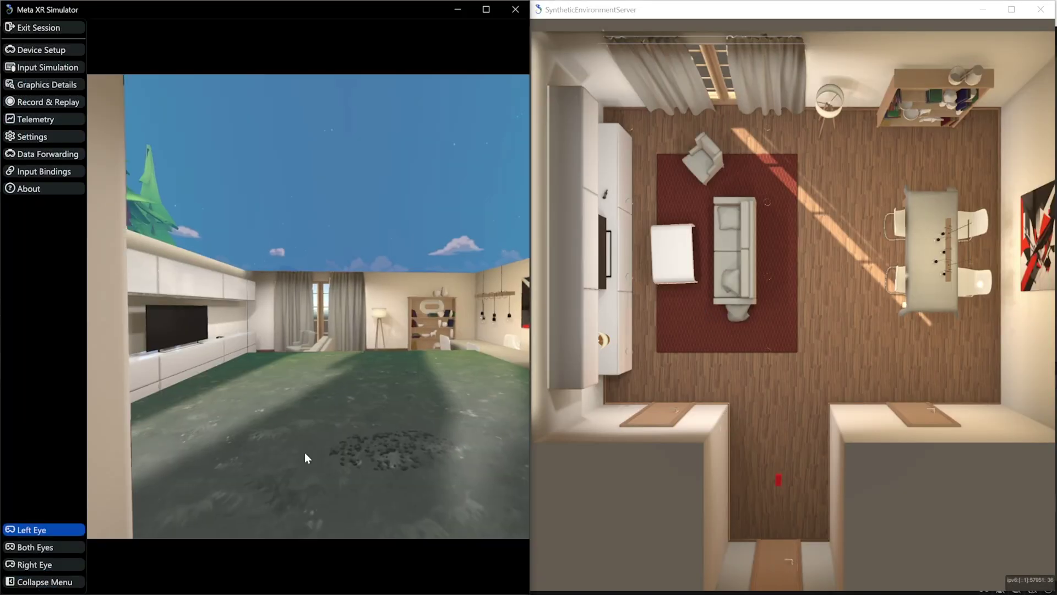
key("w")
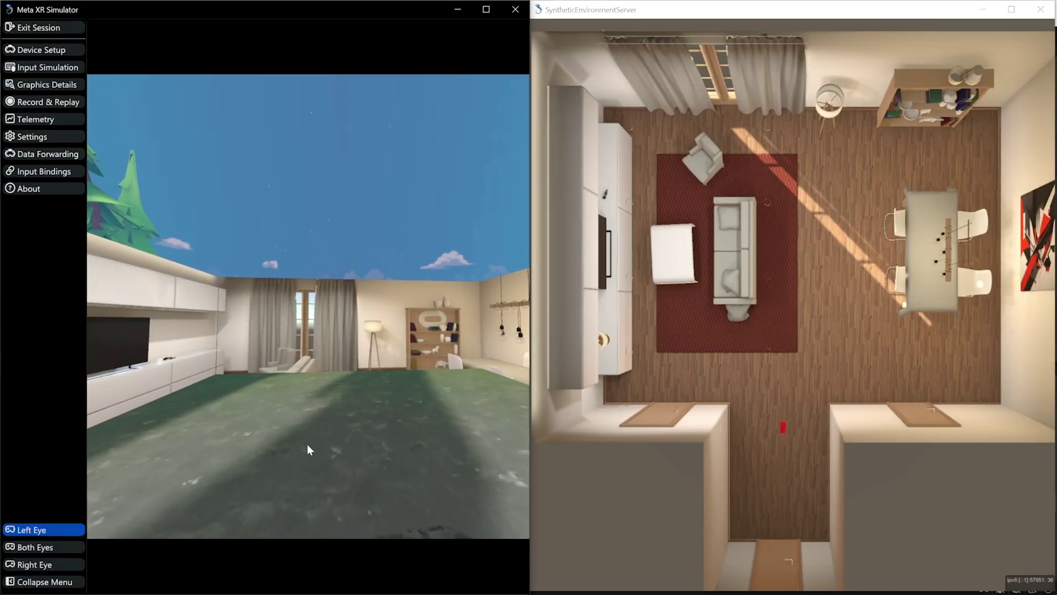
key("w")
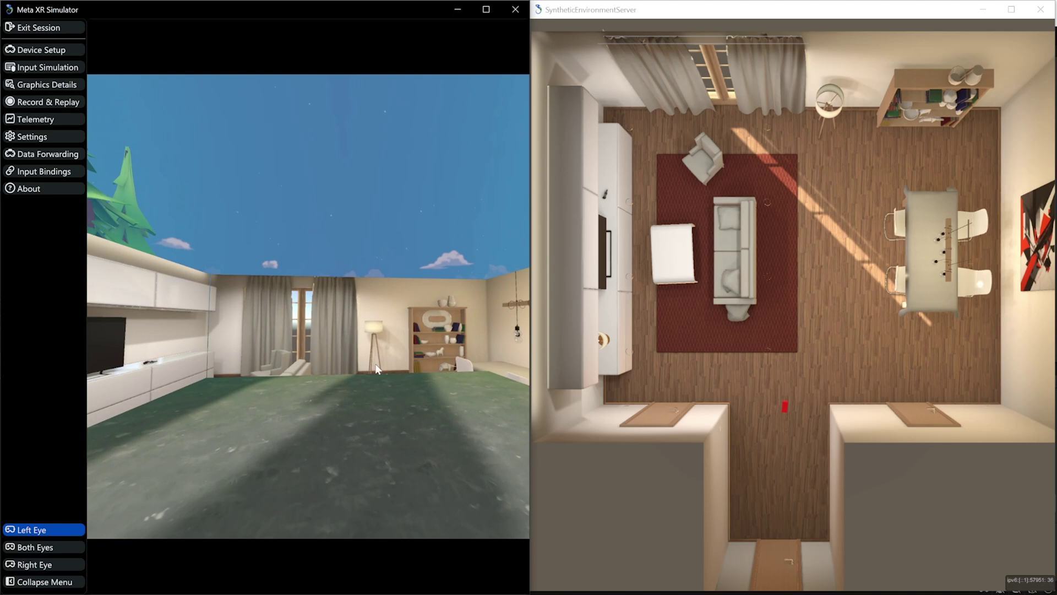
mouse_move(399, 343)
right_mouse_down()
mouse_move(470, 351)
mouse_move(356, 344)
right_mouse_up()
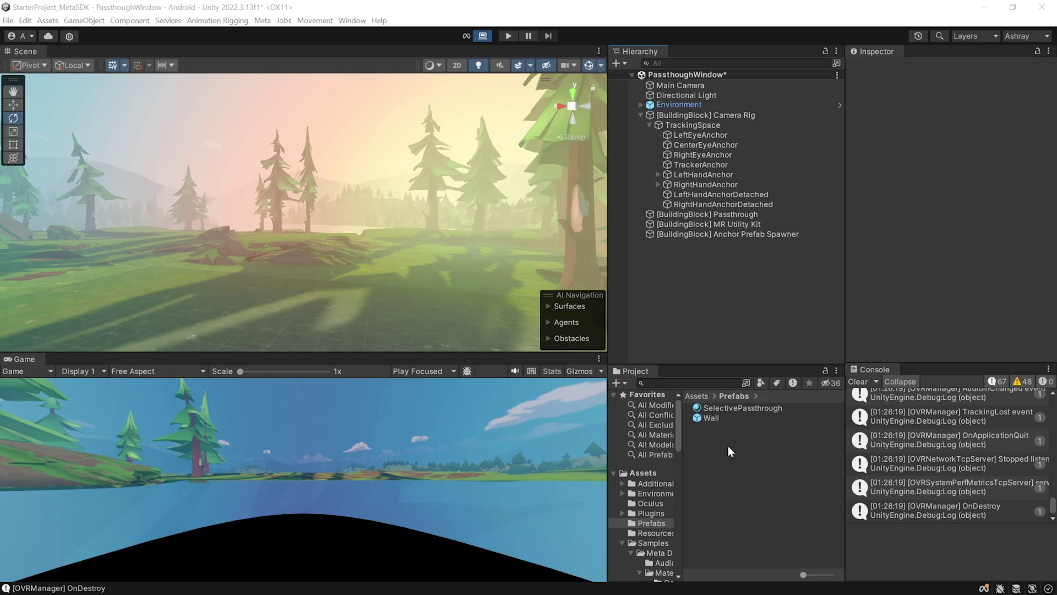
Rename the Wall prefab to 3DPlane.
left_click(712, 419)
left_click(715, 417)
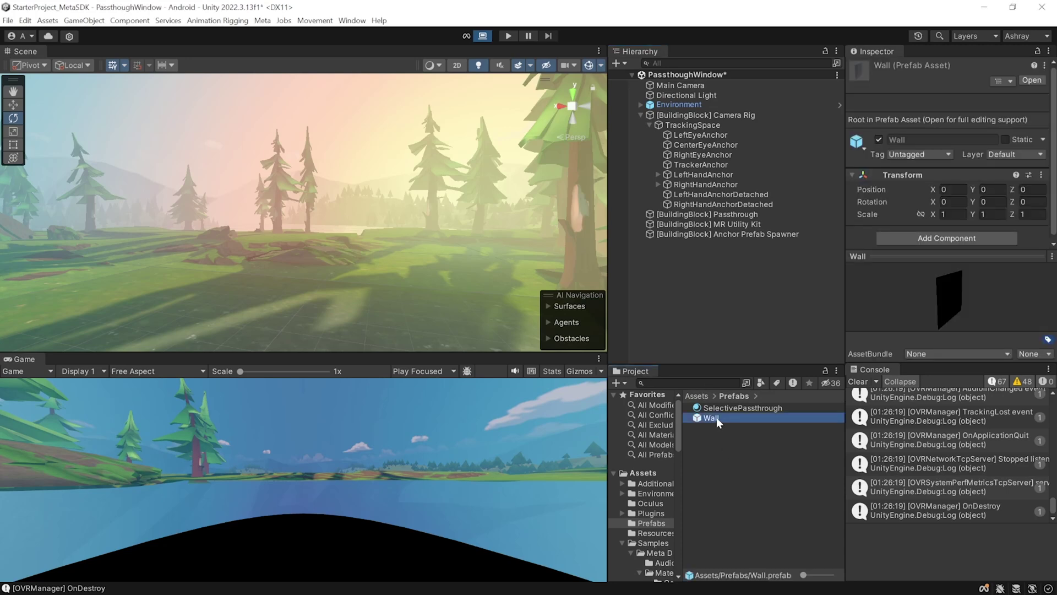
type("3DPlane")
key("Return")
Add FLOOR and CEILING to the Anchor Prefab Spawner's labels.
left_click(742, 231)
scroll(979, 212, "down", 5)
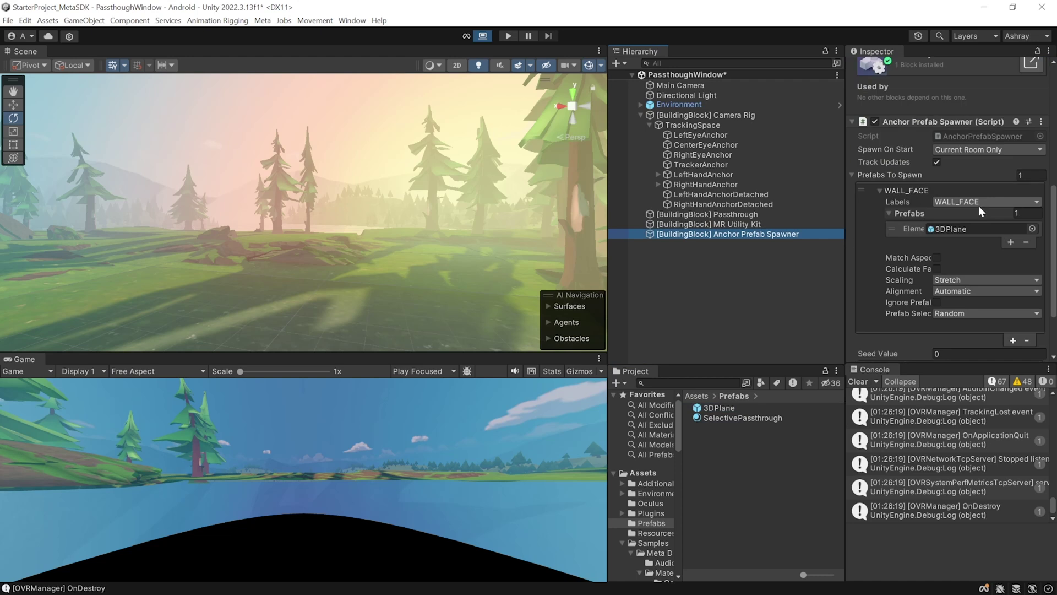
left_click(1005, 201)
left_click(970, 238)
left_click(968, 250)
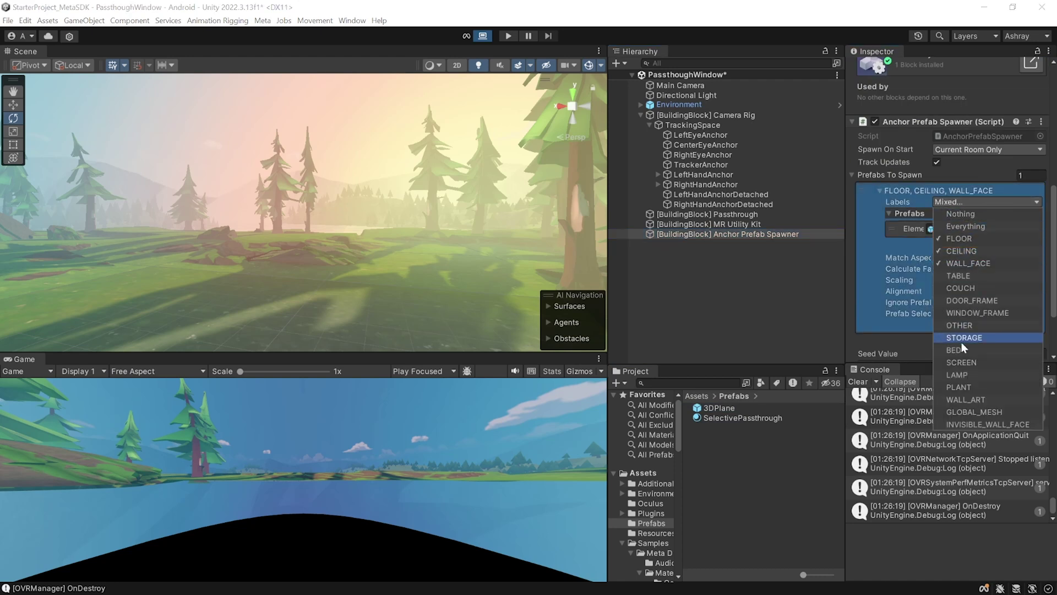
Test the scene in the simulator, turning the view right, then stop play mode.
left_click(509, 38)
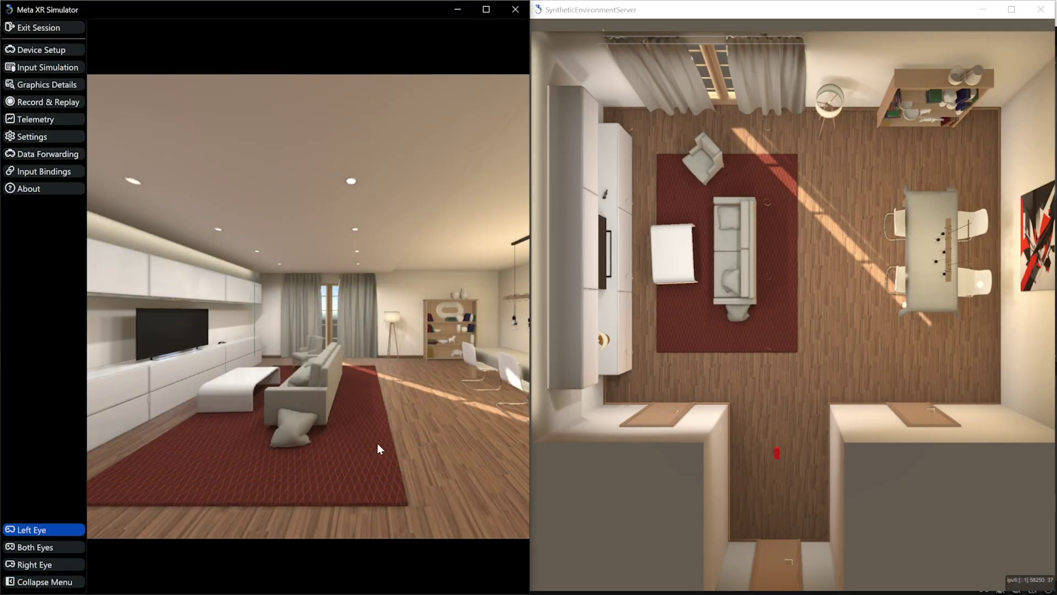
right_click_drag(378, 444, 462, 437)
left_click(460, 9)
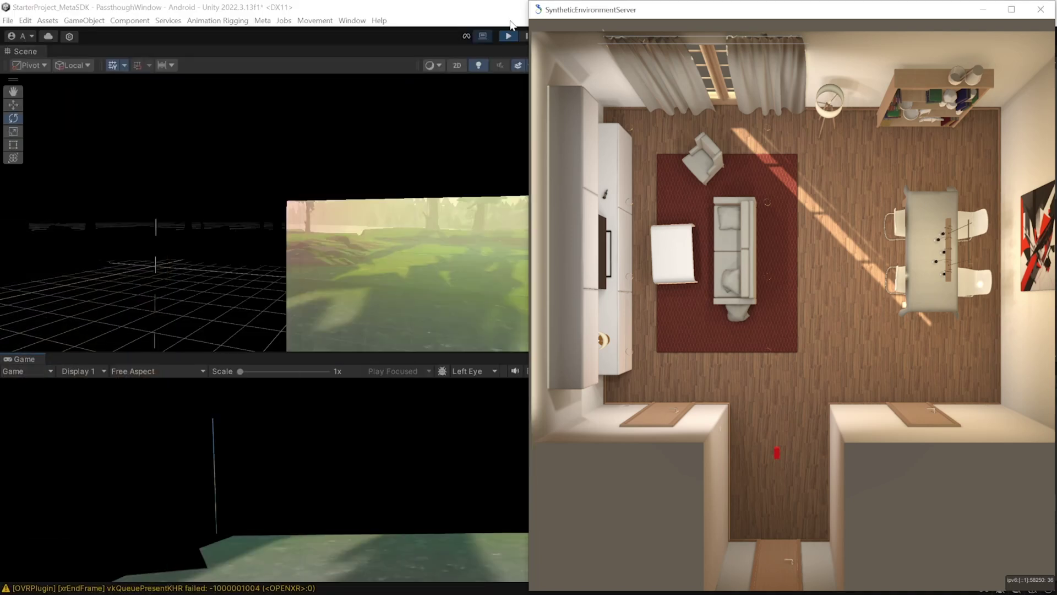
left_click(509, 34)
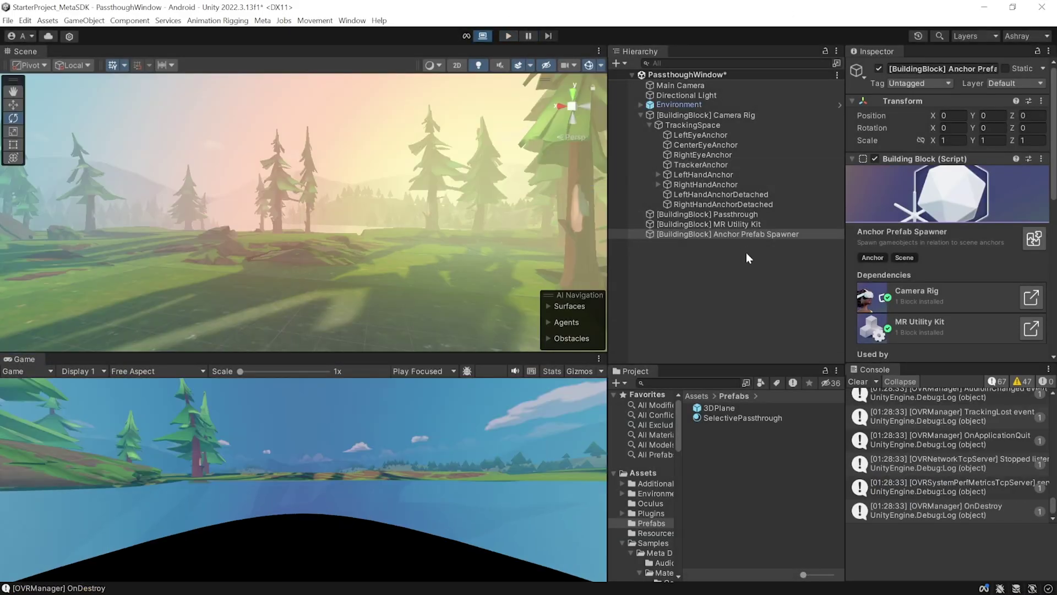
Adjust the 3DPlane prefab Quad's Z position, then replay the scene and turn the view left.
double_click(715, 408)
left_click(673, 103)
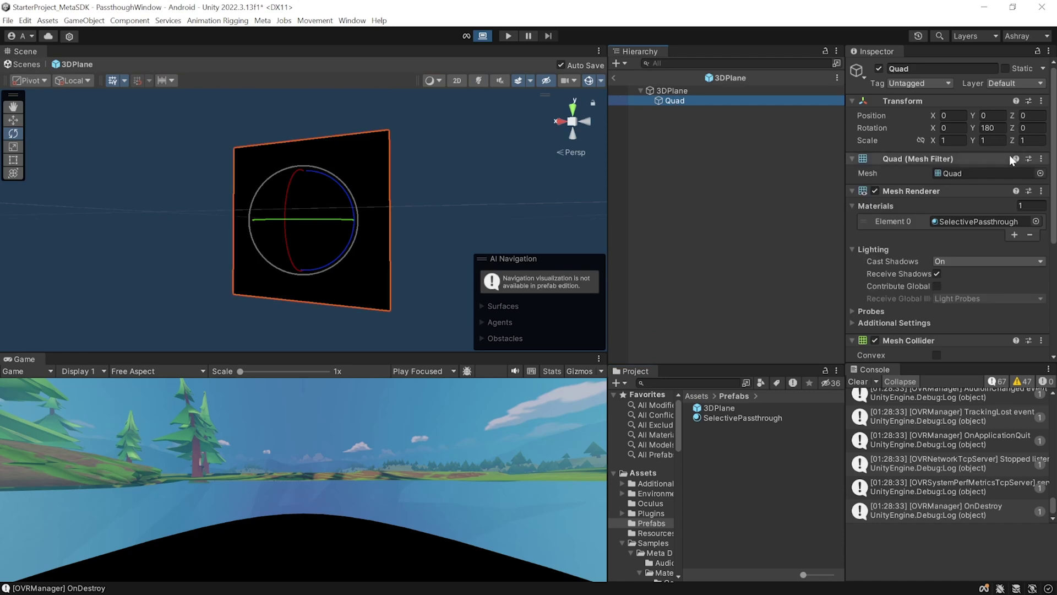
left_click(1032, 116)
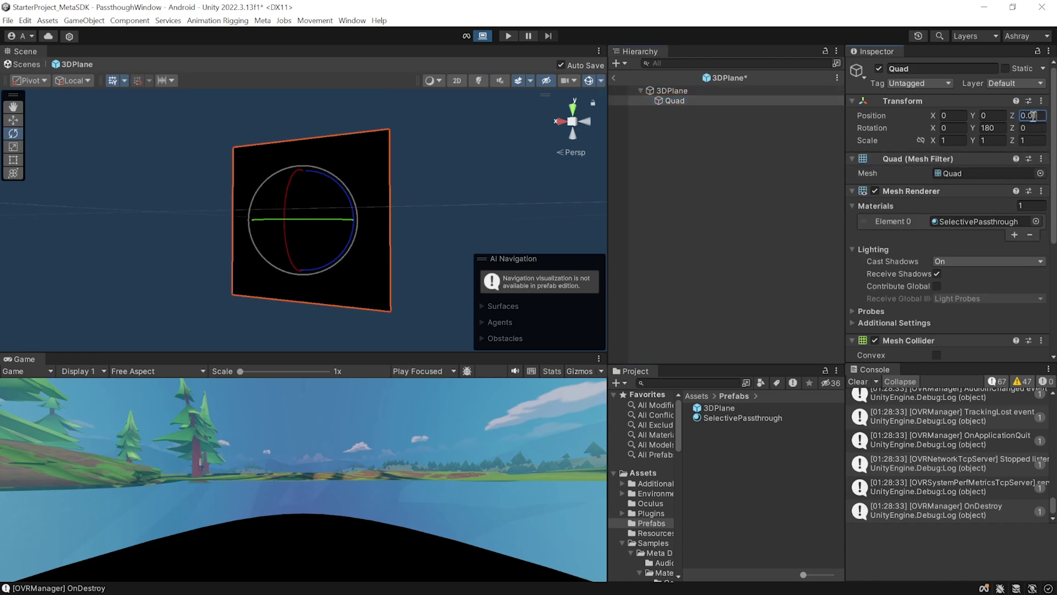
left_click(613, 77)
left_click(506, 36)
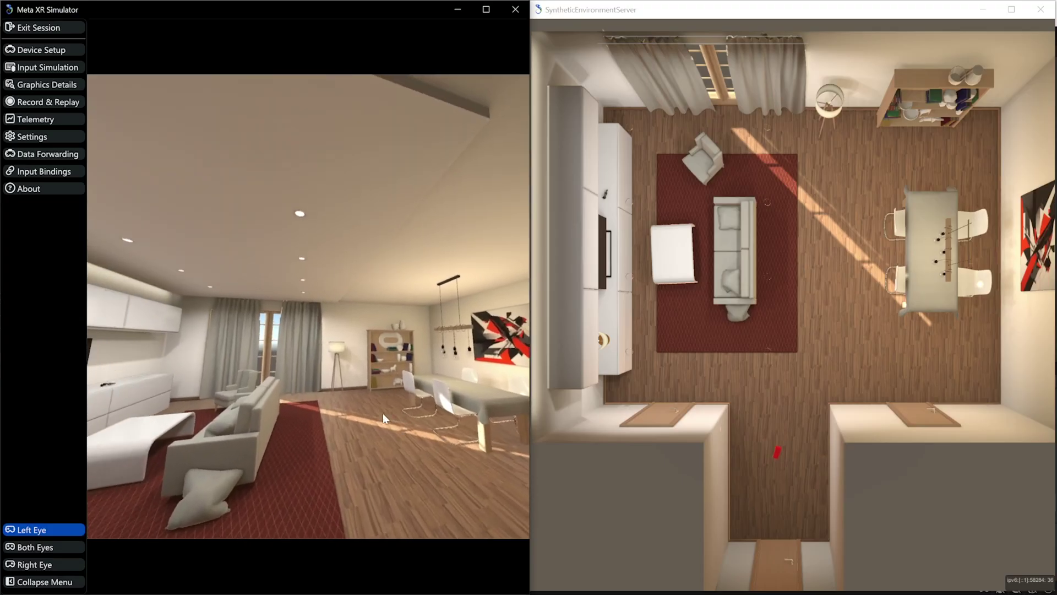
right_click_drag(382, 413, 326, 422)
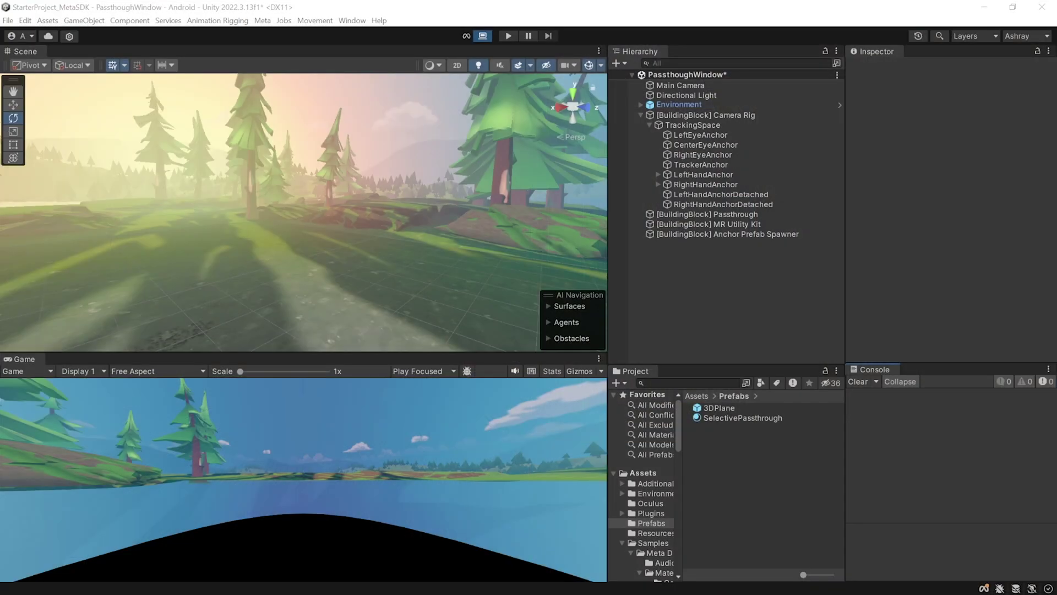
Create an empty object named Portal with a child Quad.
right_click(651, 257)
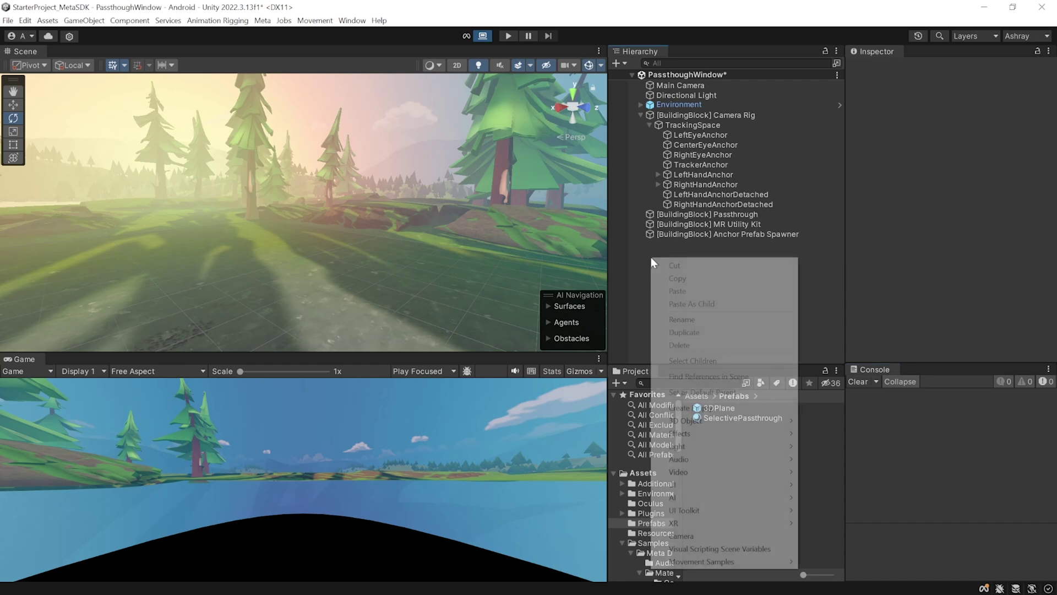
left_click(700, 409)
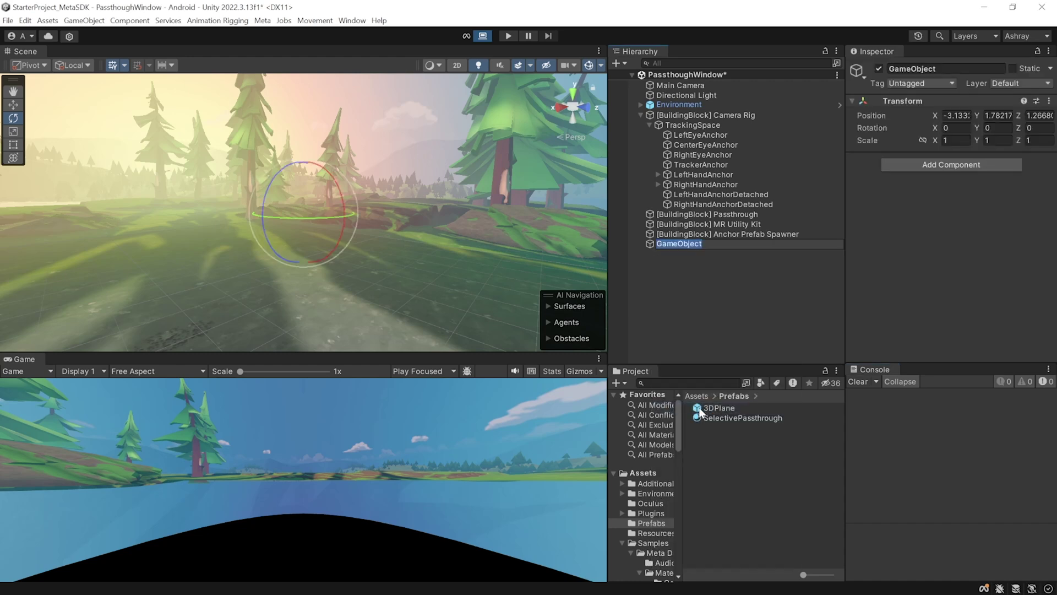
type("Portal")
right_click(663, 244)
mouse_move(757, 354)
left_click(859, 419)
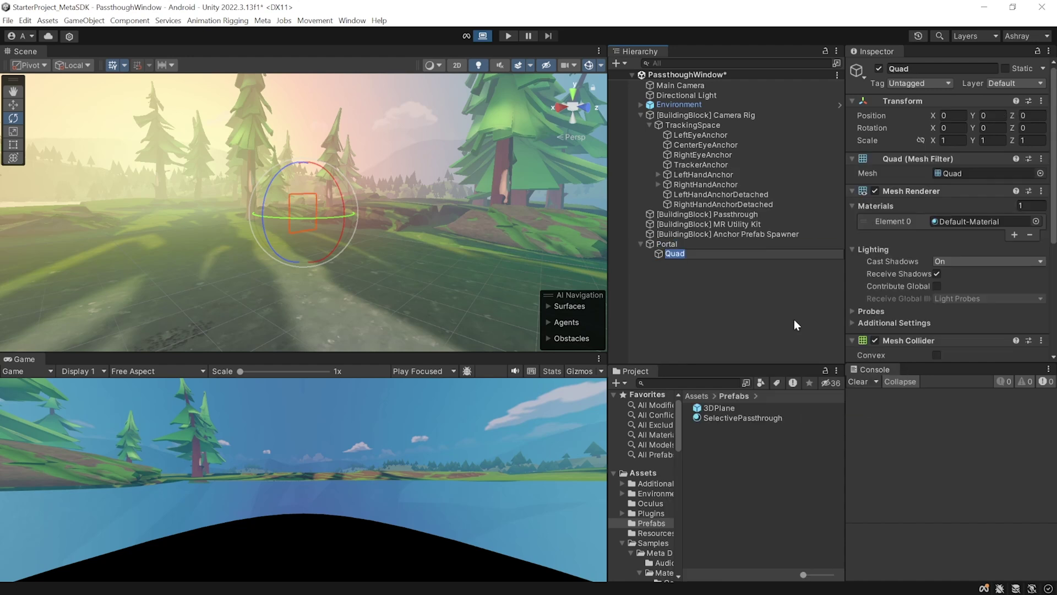
Rotate the Quad 180 degrees on Y and reset Portal's transform to the origin.
left_click(991, 127)
type("180")
left_click(680, 244)
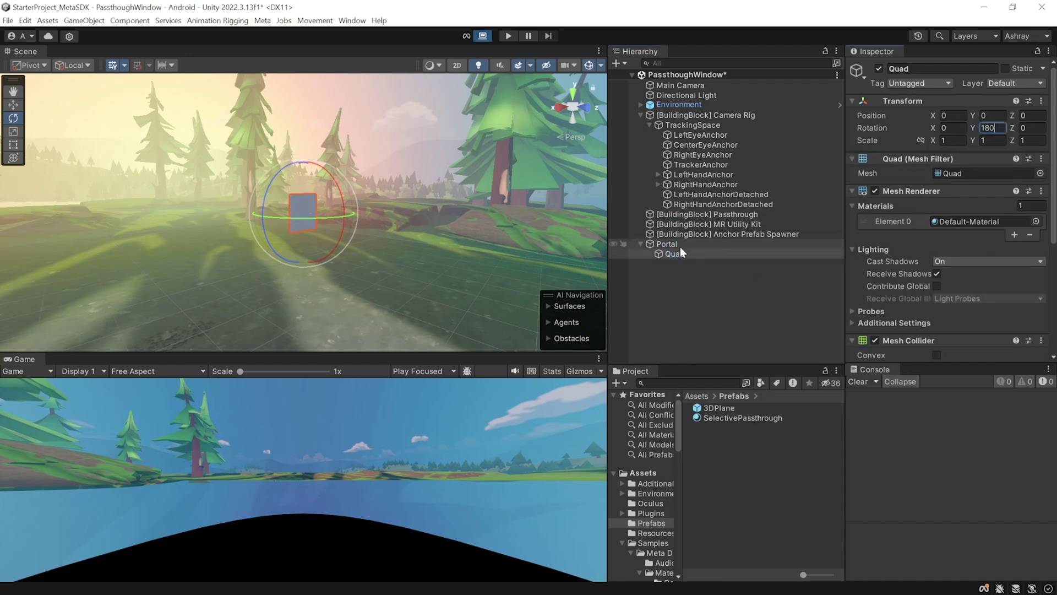
left_click(1049, 102)
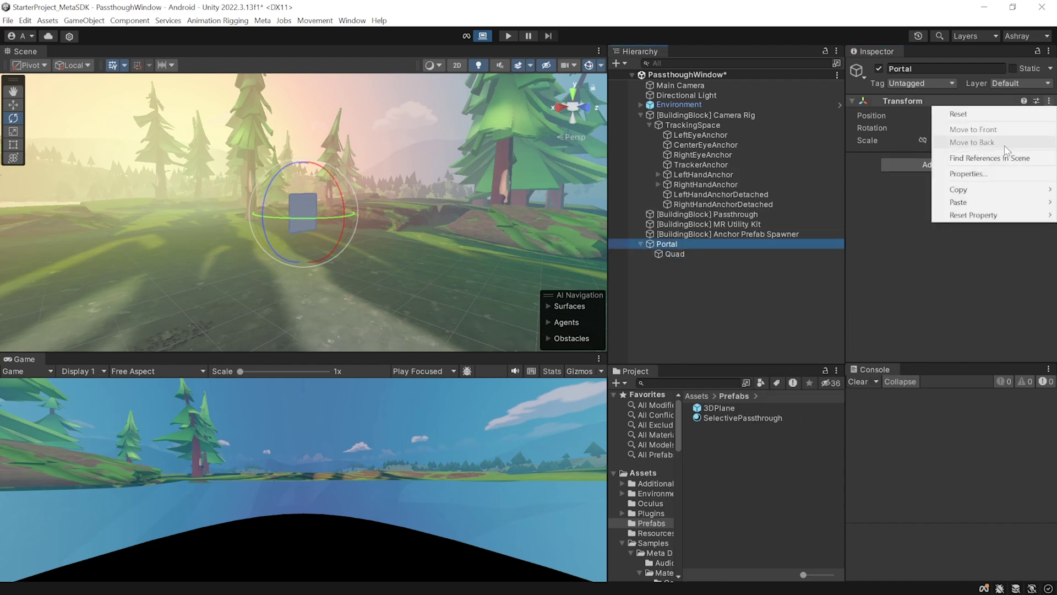
left_click(972, 113)
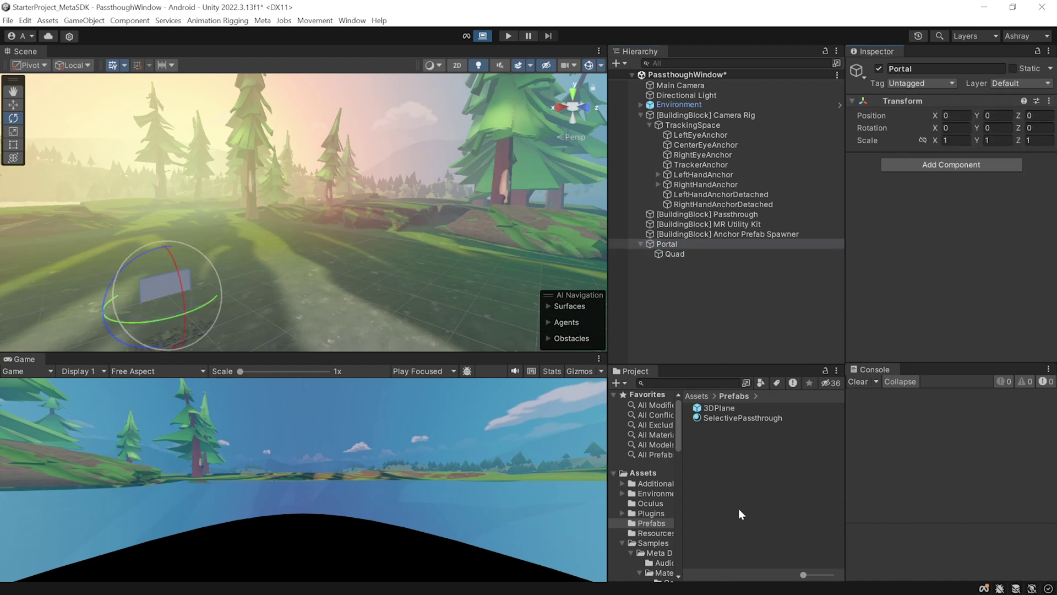
Create a PassthroughWindow material using the TheWorldBeyond/DepthOnly shader and AlphaTest render queue.
right_click(713, 442)
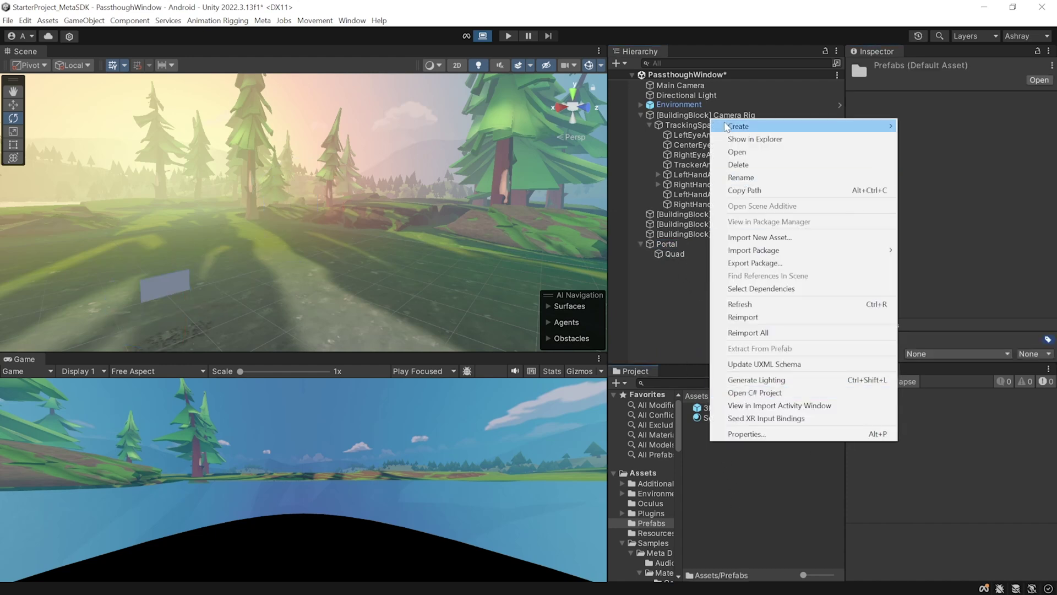
mouse_move(738, 127)
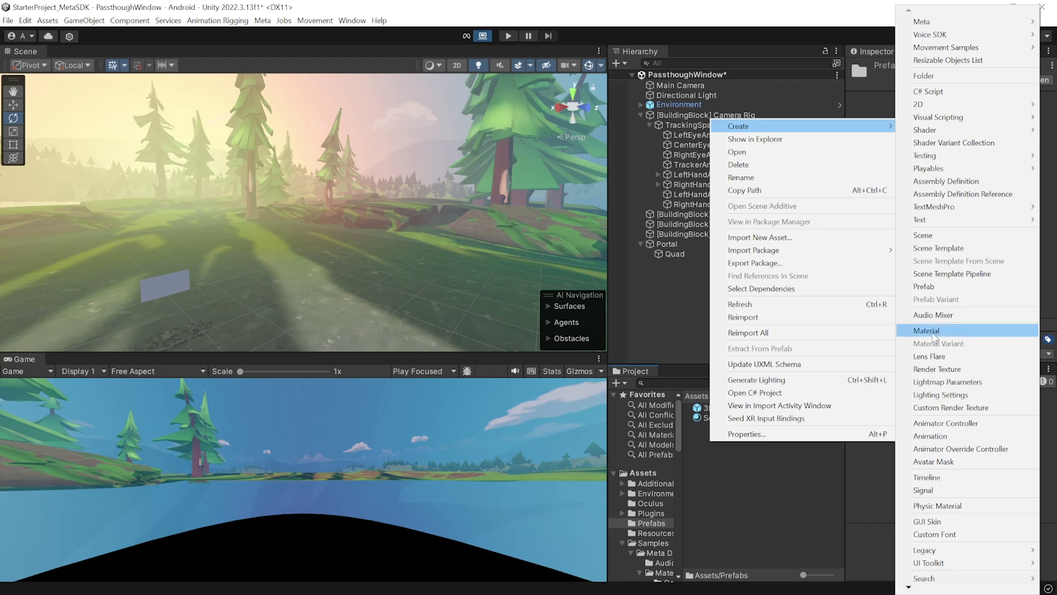
left_click(932, 332)
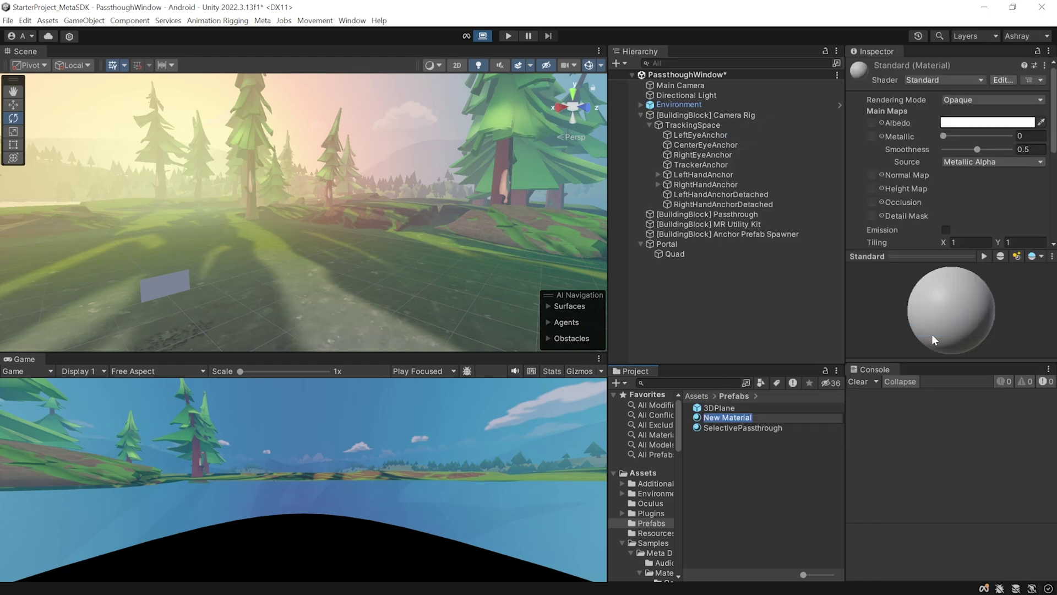
type("PassthroughWindow")
left_click(943, 80)
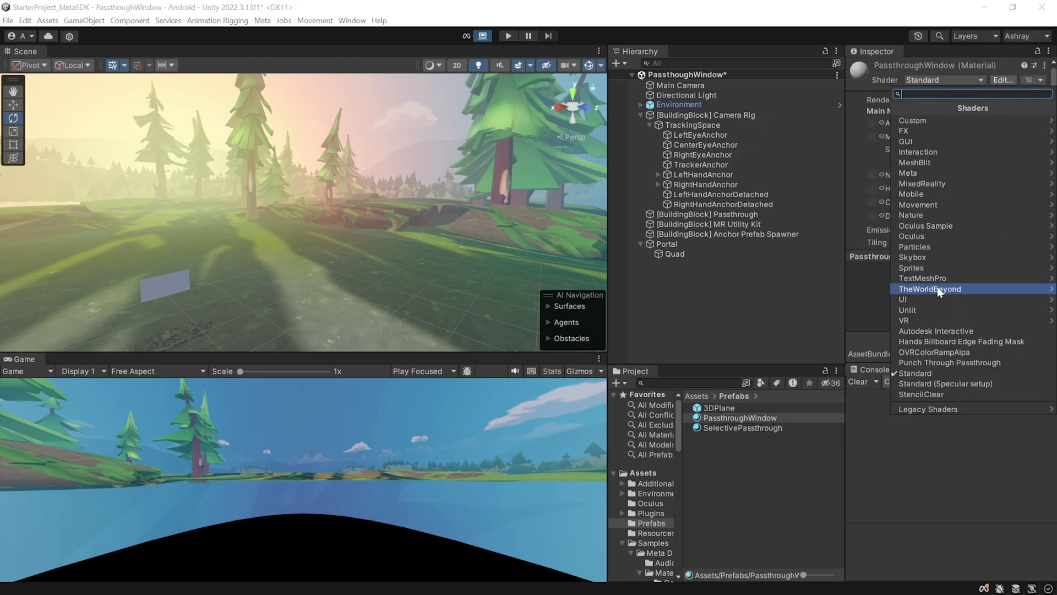
left_click(931, 289)
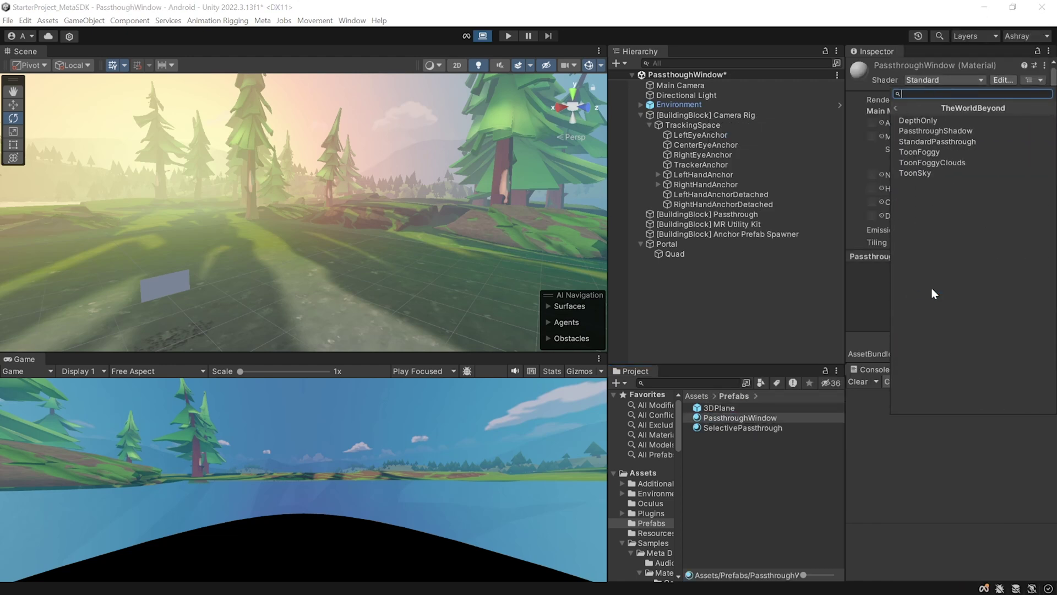
left_click(918, 121)
left_click(981, 108)
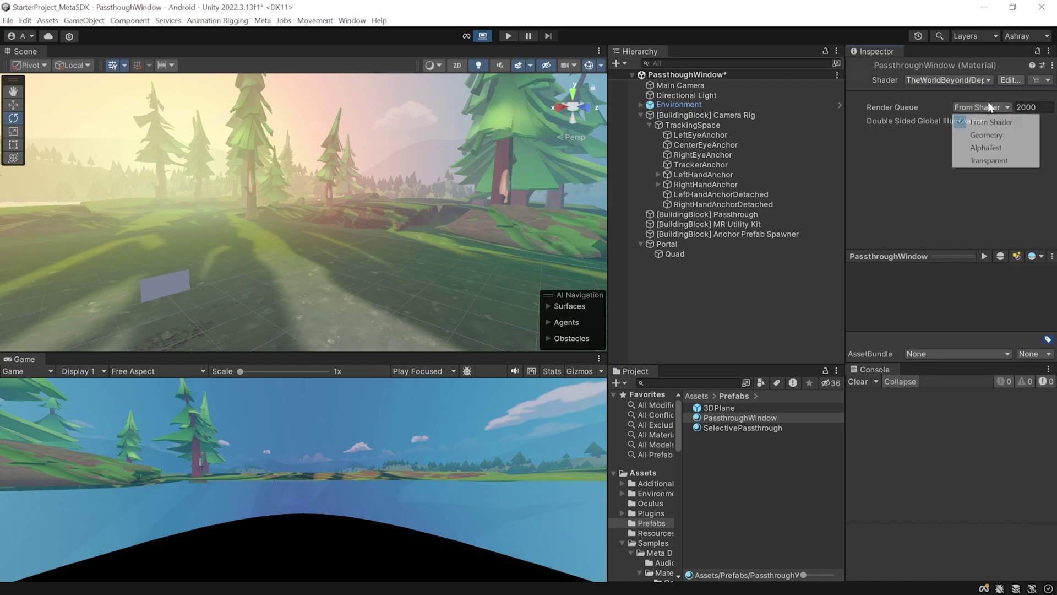
left_click(996, 148)
Apply PassthroughWindow to the Quad and save Portal as a prefab in Prefabs.
left_click_drag(760, 420, 797, 416)
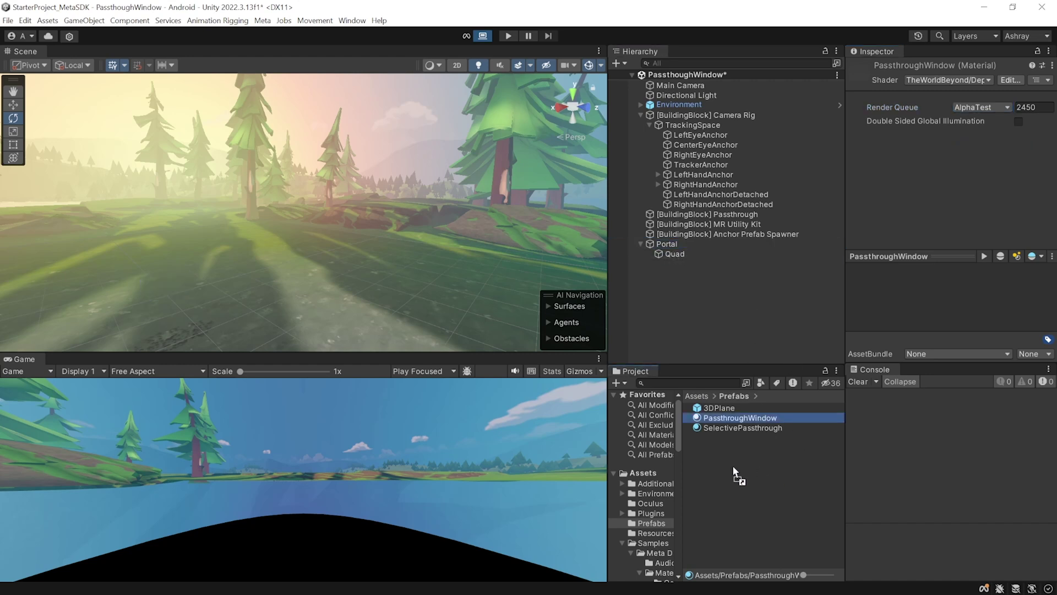
left_click_drag(728, 460, 729, 461)
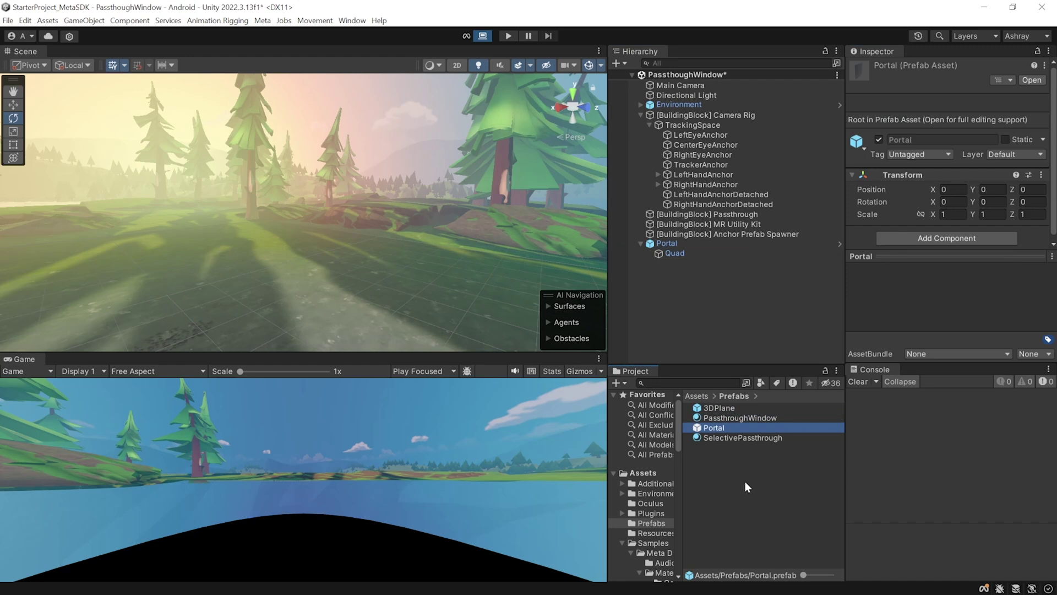
left_click(710, 243)
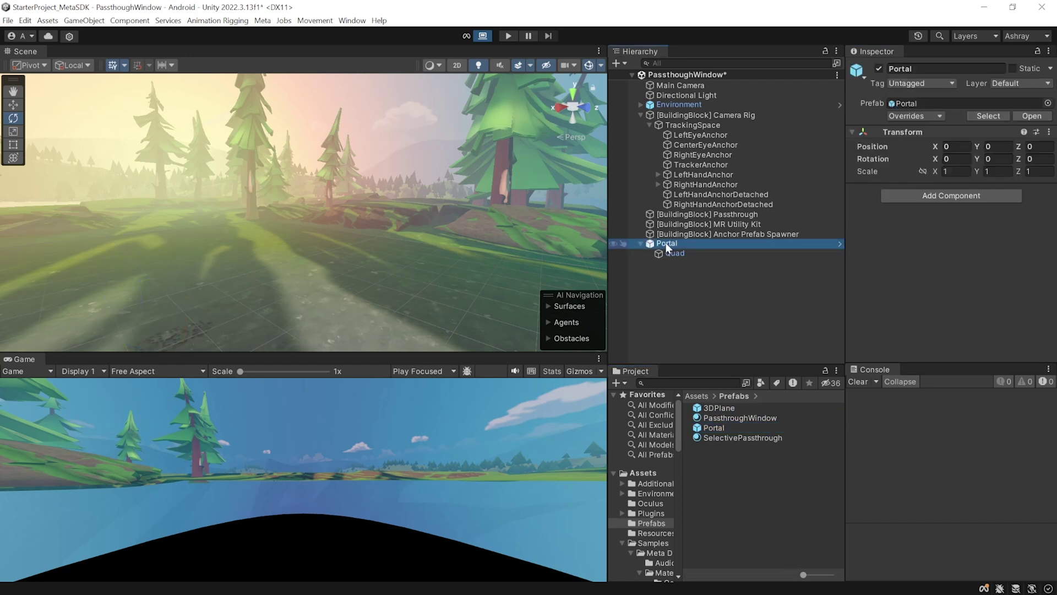
Delete Portal from the scene and add a second Prefabs To Spawn entry on the Anchor Prefab Spawner.
key("Delete")
left_click(754, 233)
scroll(943, 233, "down", 8)
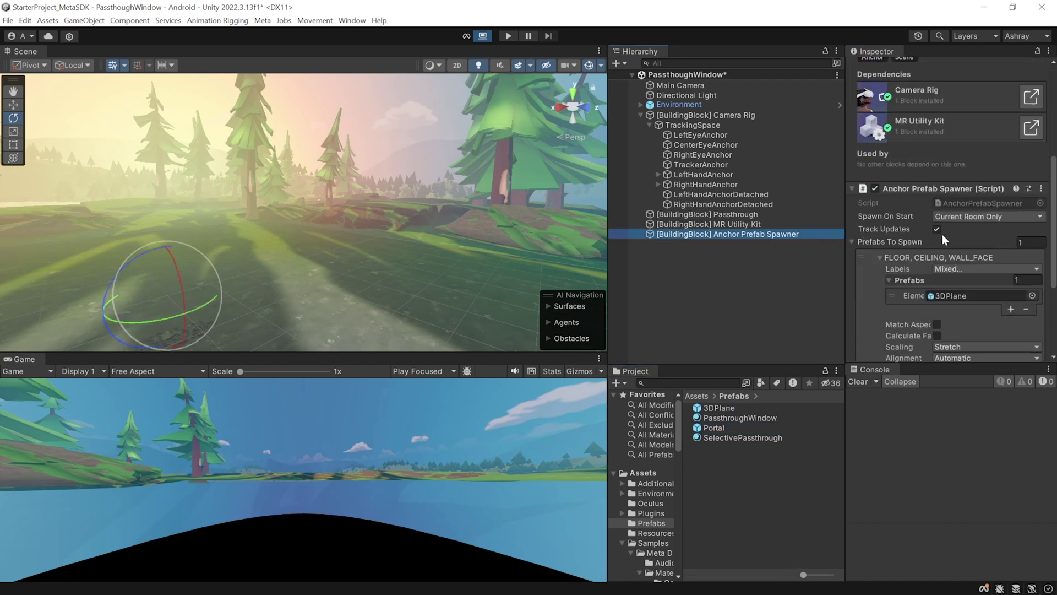
left_click(1013, 307)
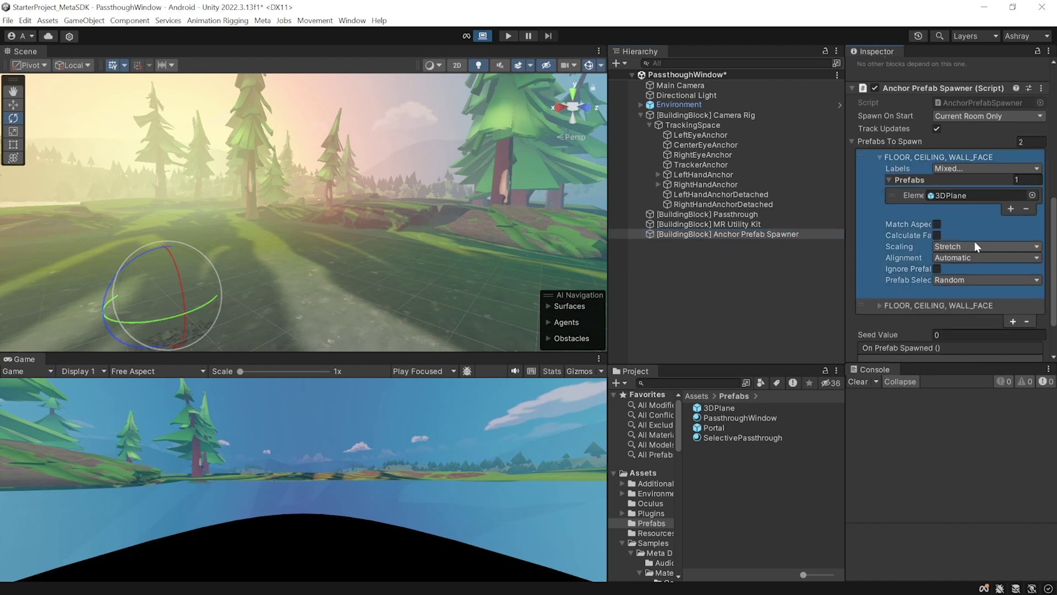
scroll(974, 241, "down", 3)
left_click(908, 254)
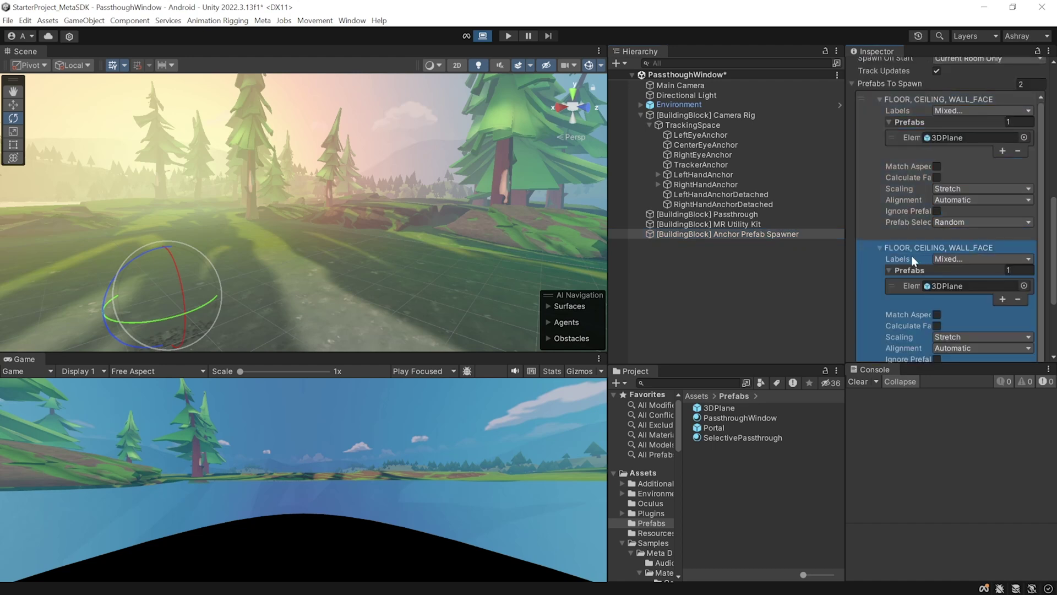
Set the new entry's labels to DOOR_FRAME and WINDOW_FRAME only, and assign the Portal prefab.
left_click(949, 259)
left_click(972, 296)
left_click(967, 309)
left_click(970, 321)
left_click(986, 358)
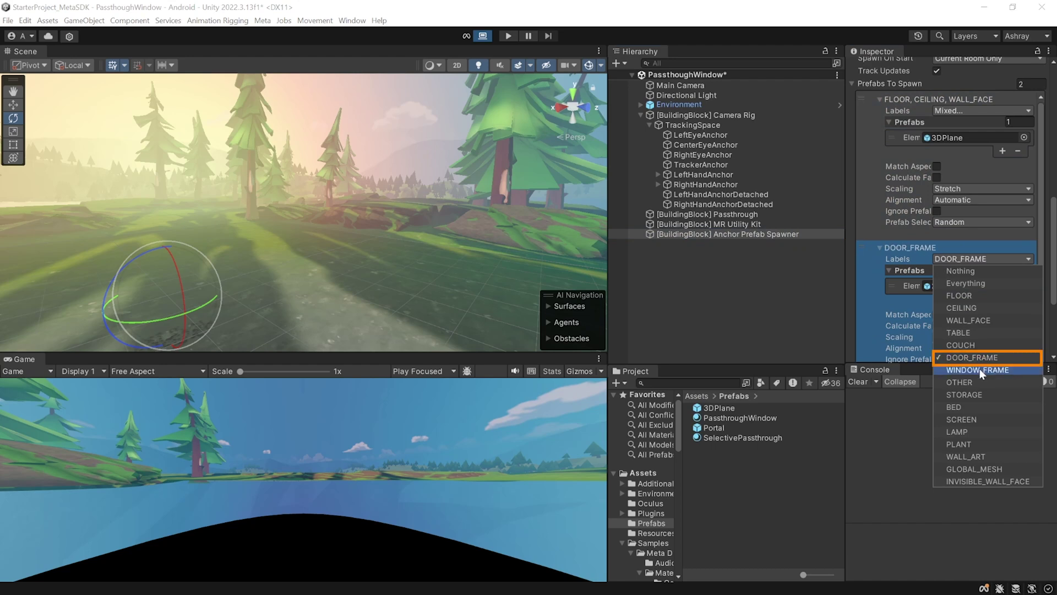
left_click(978, 369)
left_click(906, 284)
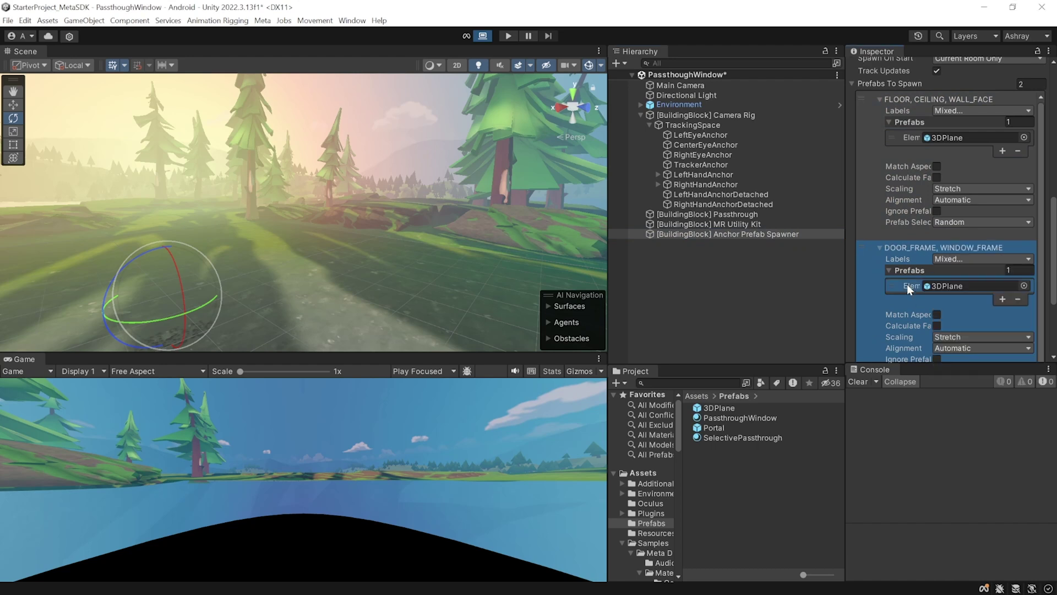
left_click_drag(775, 441, 952, 174)
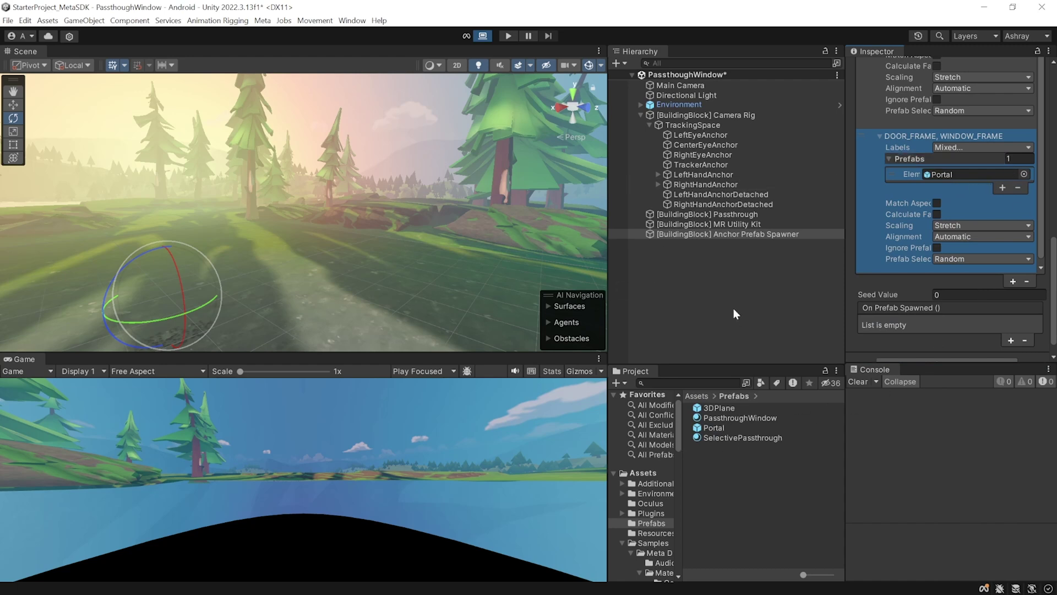
Give the Portal prefab's Quad a small Z position offset and save the PassthoughWindow scene.
double_click(714, 428)
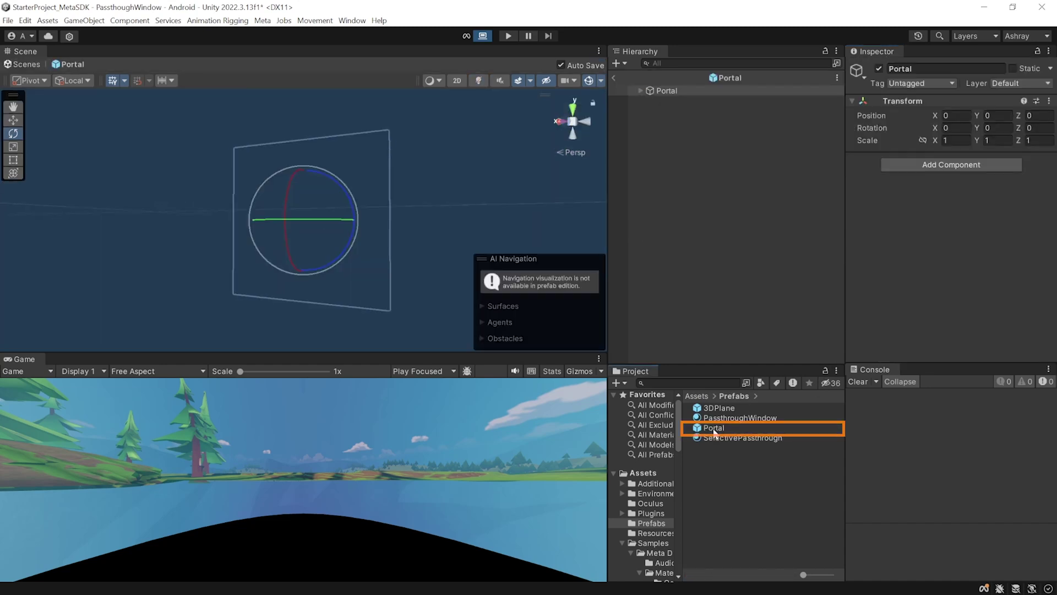
left_click(649, 91)
left_click(672, 101)
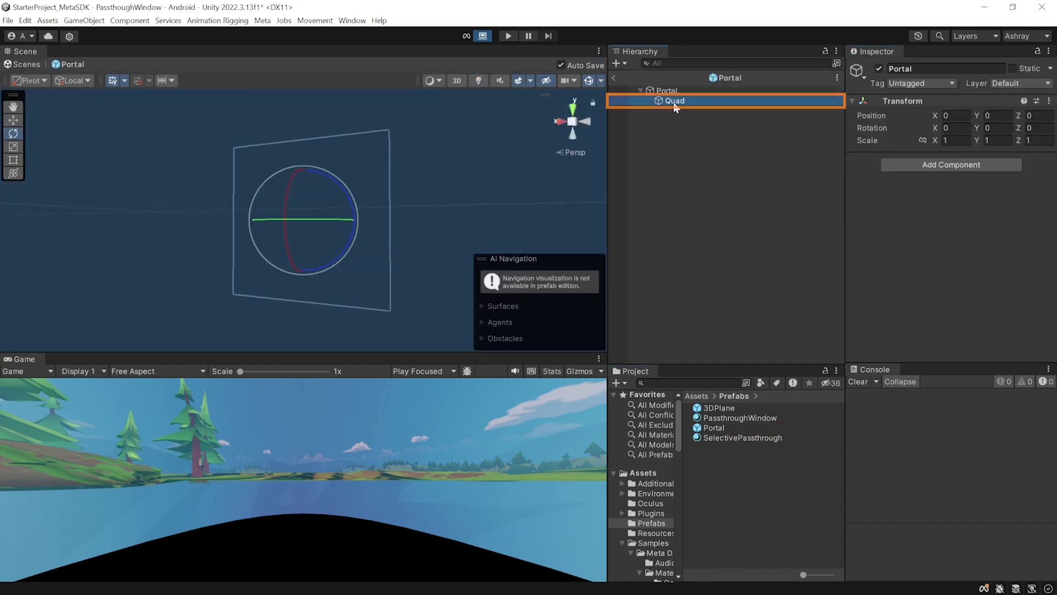
left_click(1033, 115)
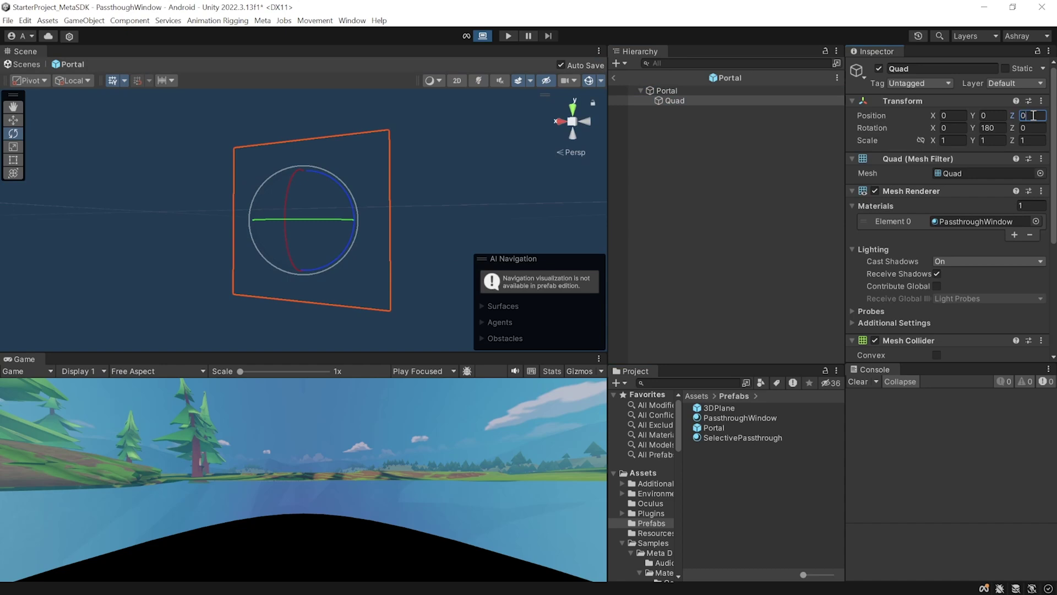
type("0.03")
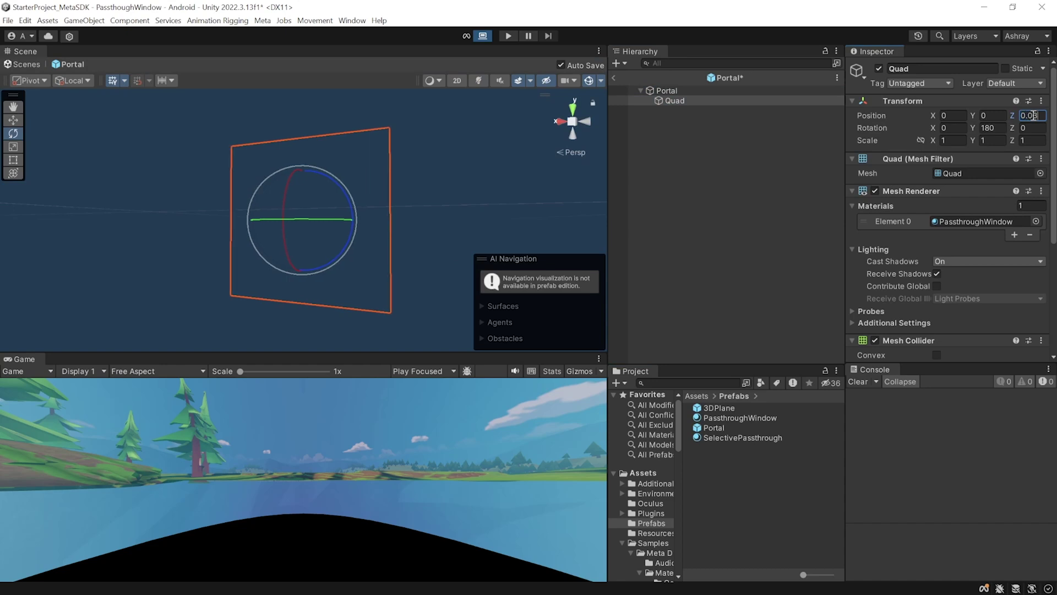
left_click(613, 77)
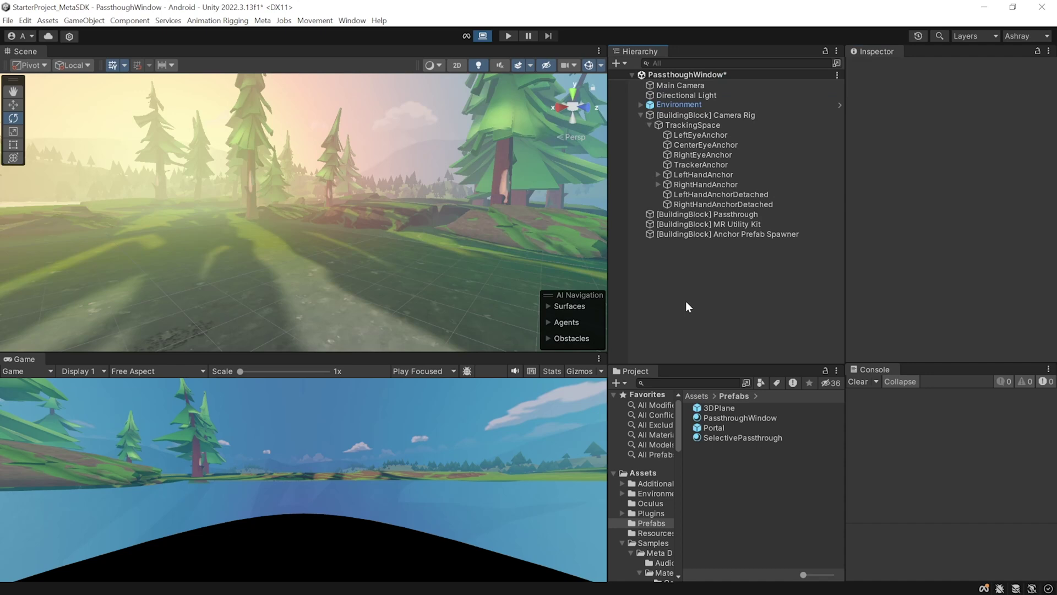
key("ctrl+s")
Play the scene, look around the room and move left until facing the window.
left_click(510, 35)
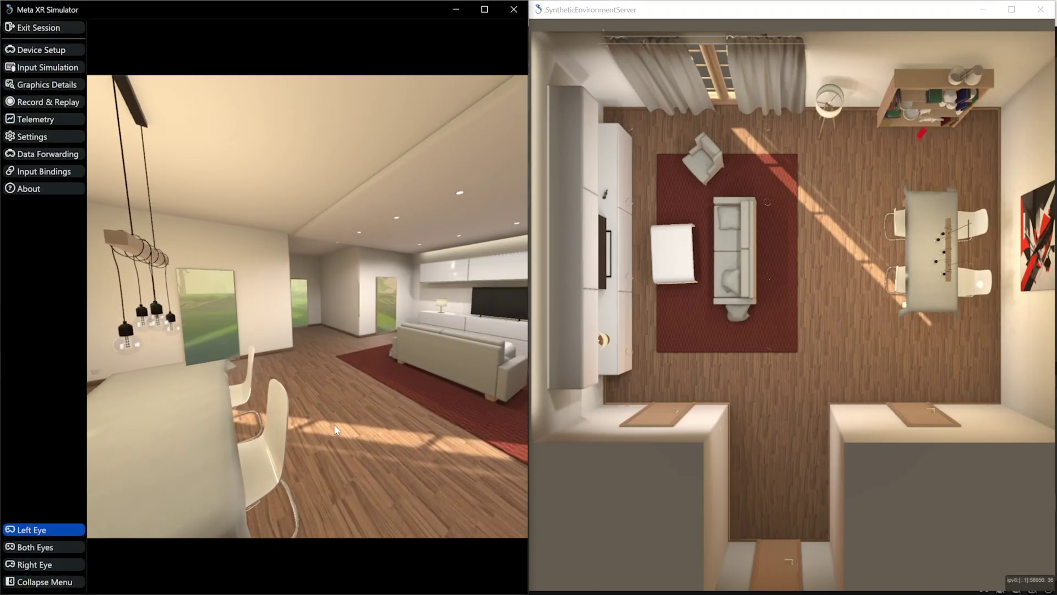
mouse_move(334, 424)
right_mouse_down()
mouse_move(431, 438)
mouse_move(510, 432)
right_mouse_up()
key("a")
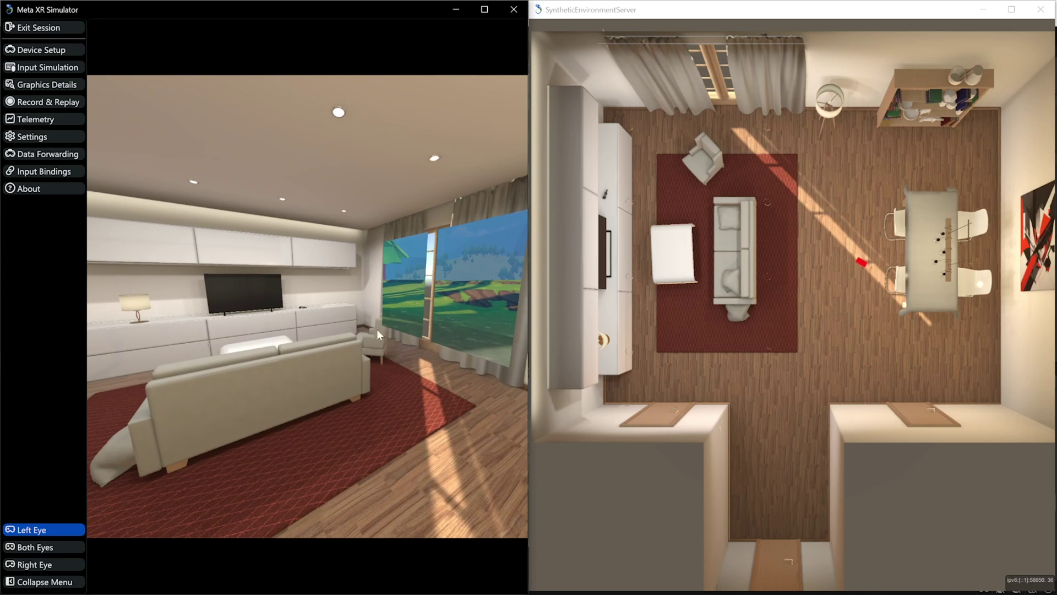
right_click_drag(295, 452, 382, 444)
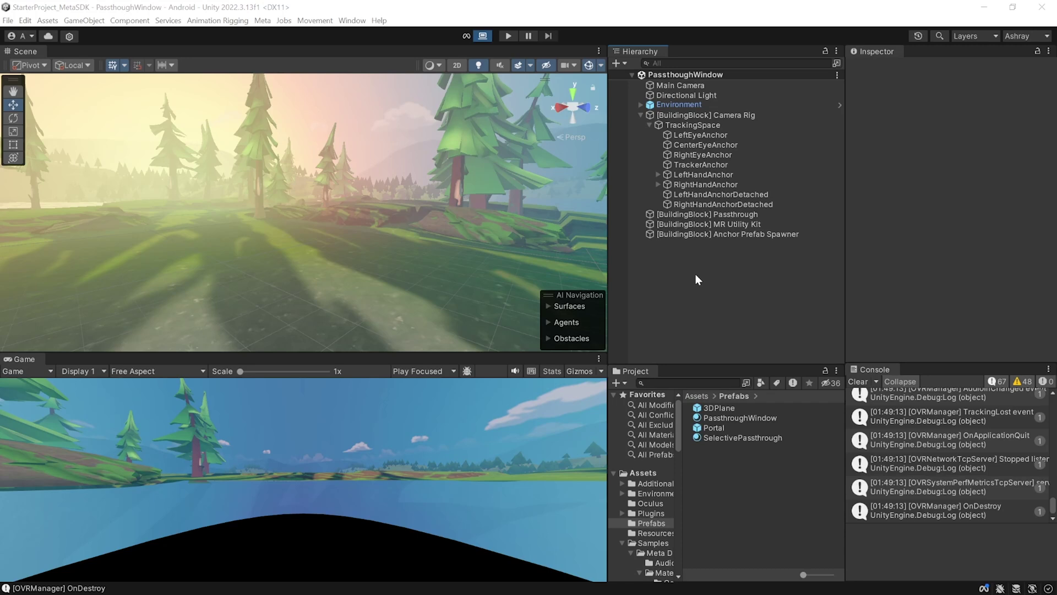
Create an empty 3DVolume object with a child Cube.
right_click(655, 257)
left_click(721, 410)
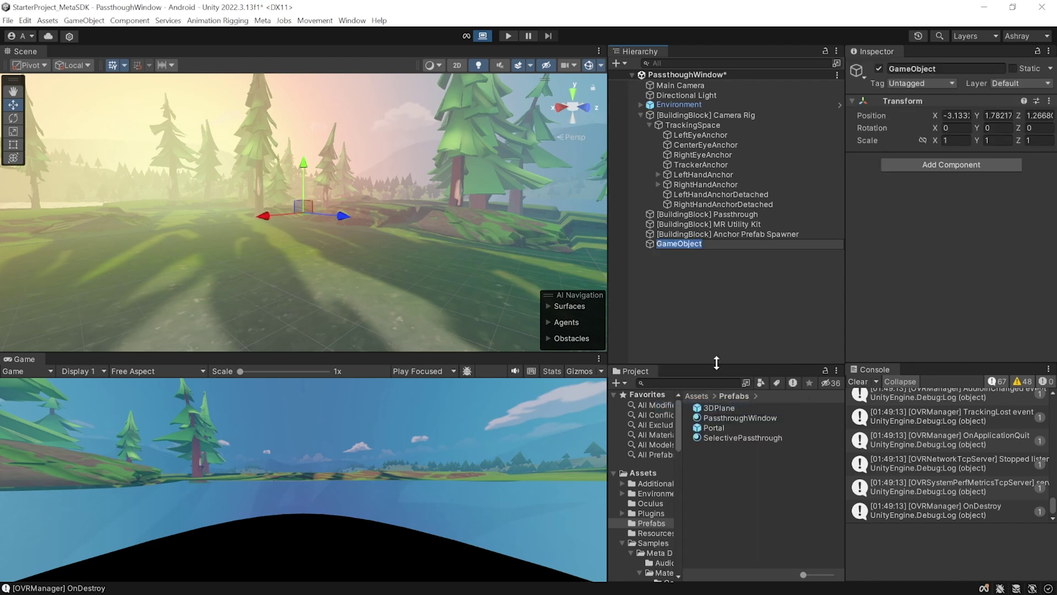
type("#")
right_click(665, 256)
mouse_move(782, 352)
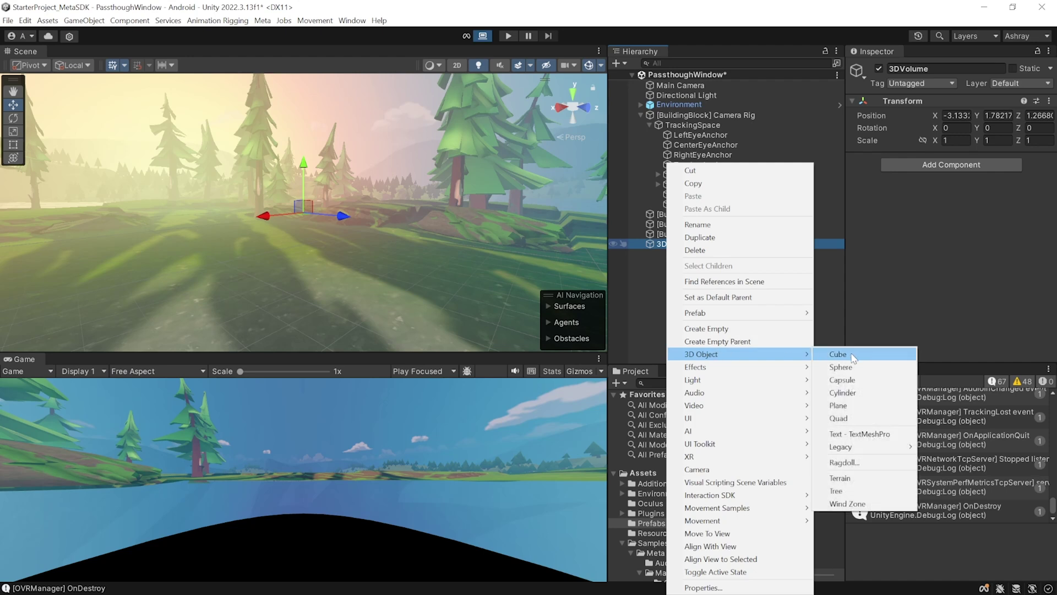
left_click(860, 354)
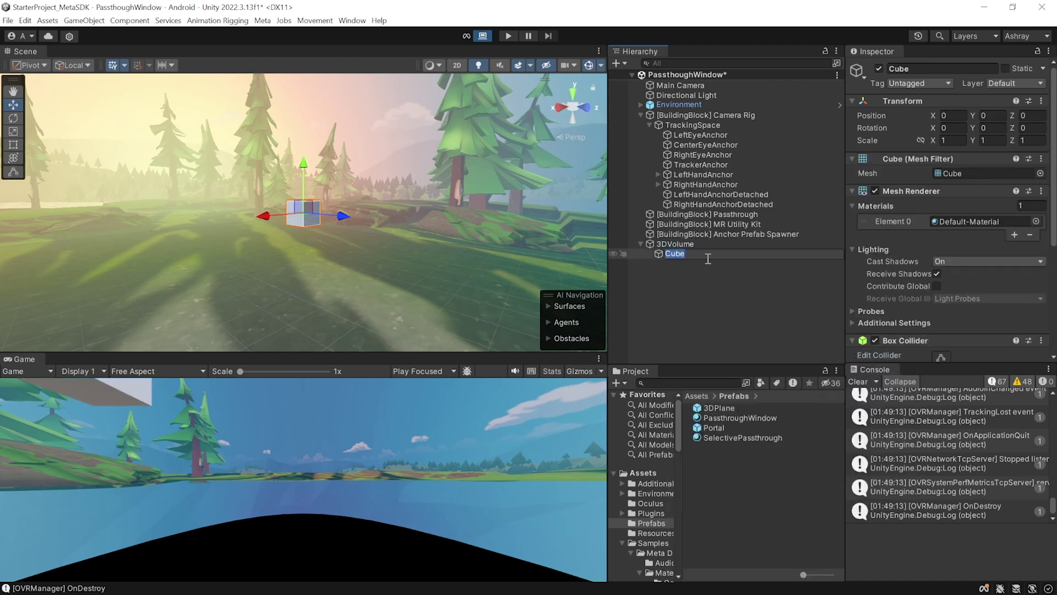
Apply the SelectivePassthrough material to the Cube, then delete 3DVolume from the scene.
left_click_drag(731, 436, 737, 468)
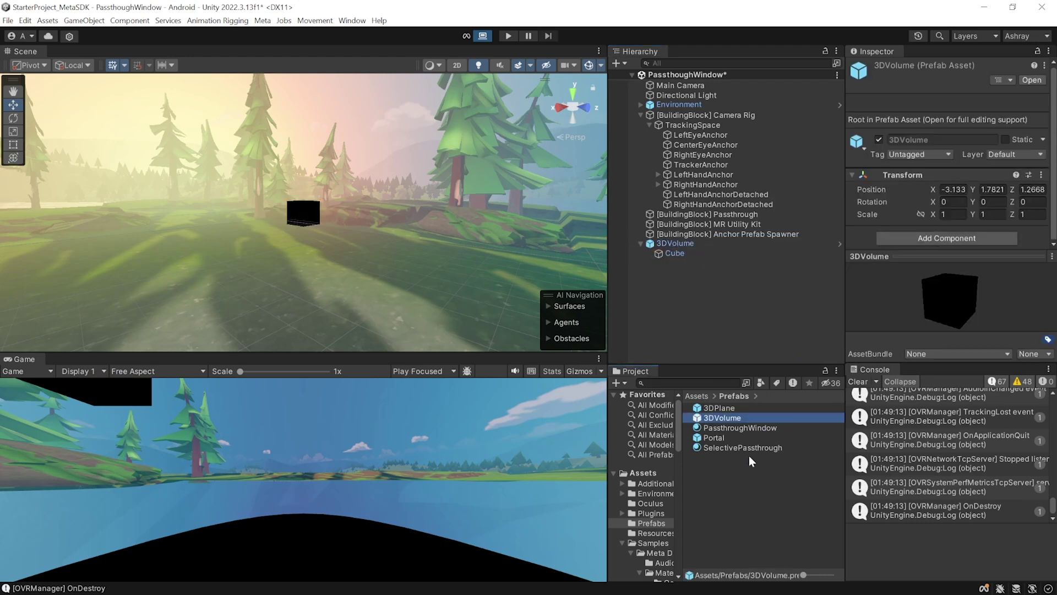
left_click(682, 241)
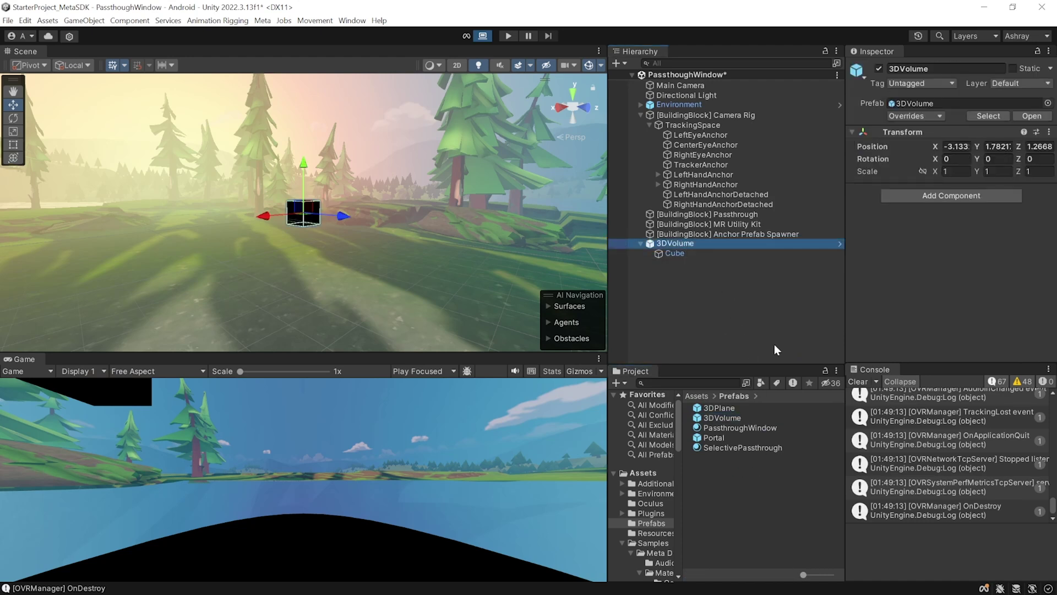
key("Delete")
Add a new entry to the Anchor Prefab Spawner and clear its default labels.
left_click(745, 234)
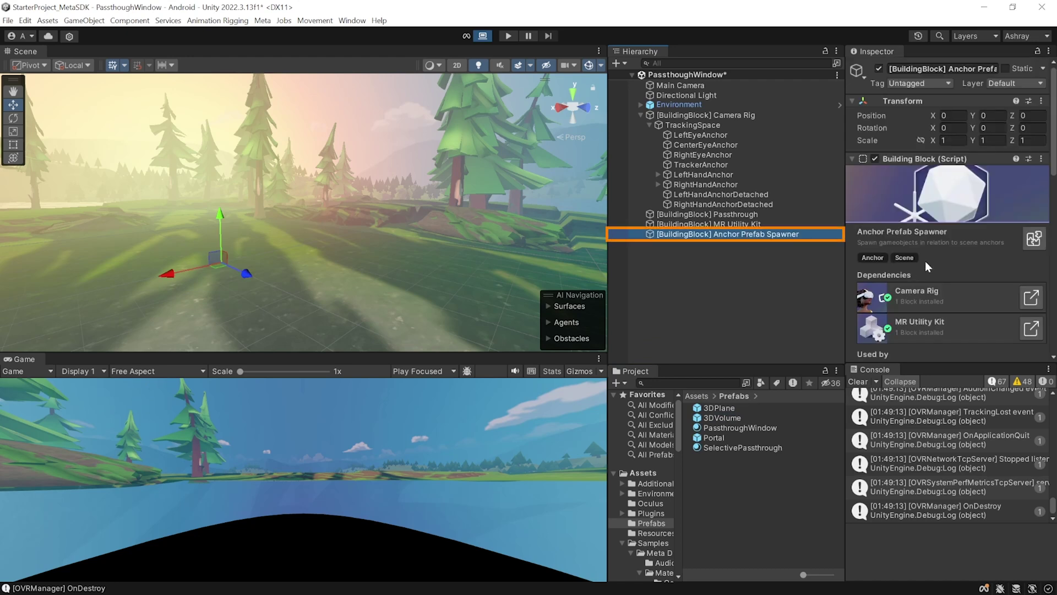
scroll(974, 230, "down", 10)
left_click(974, 230)
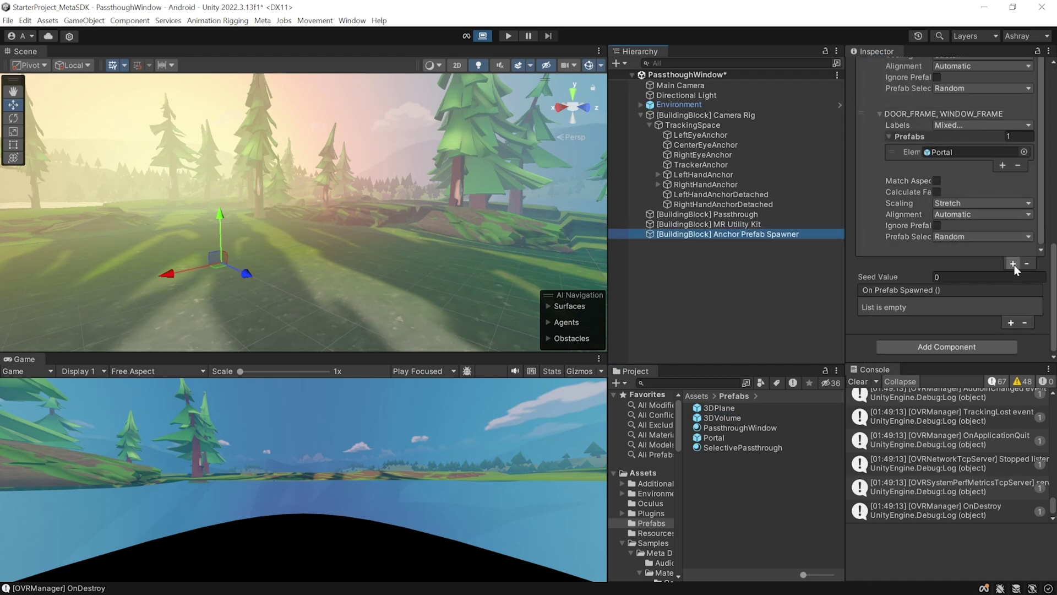
left_click(957, 126)
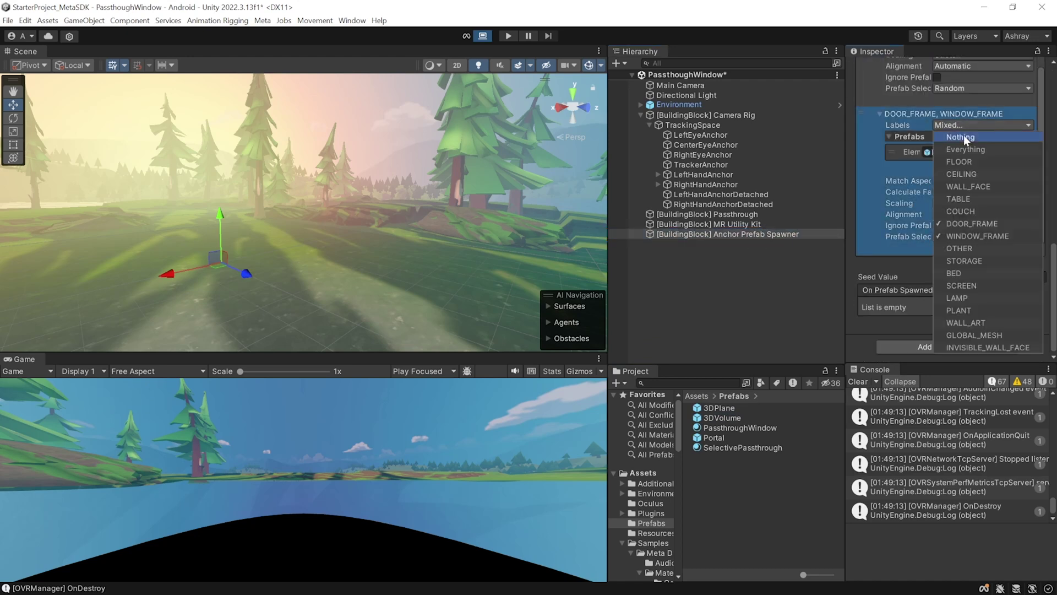
left_click(966, 139)
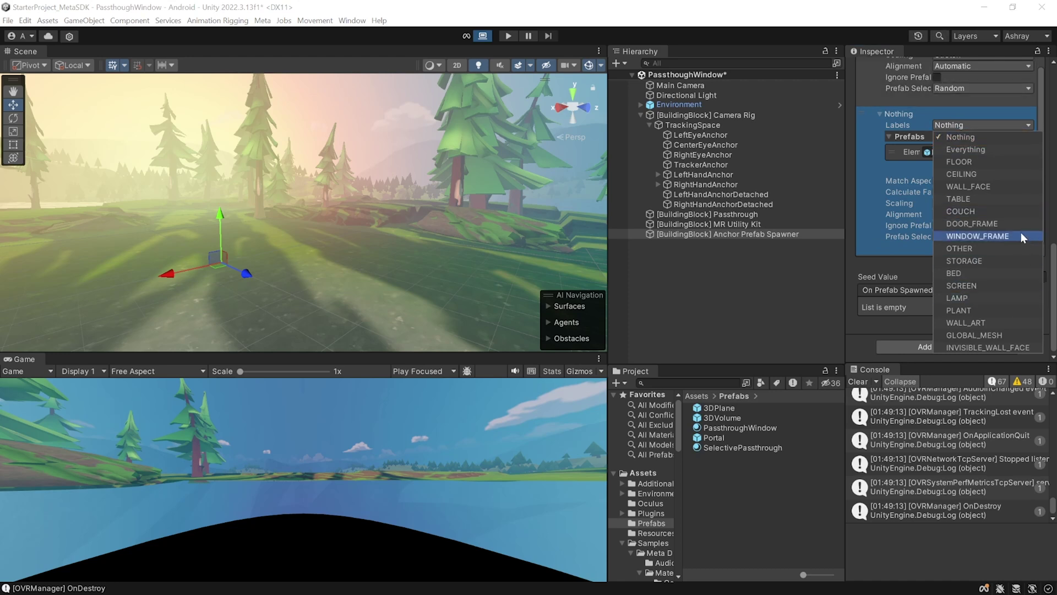
Tag the entry TABLE, COUCH, OTHER, STORAGE, BED, SCREEN, LAMP, PLANT and assign the 3DVolume prefab.
left_click(975, 199)
left_click(970, 212)
left_click(967, 249)
left_click(968, 259)
left_click(963, 272)
left_click(963, 285)
left_click(963, 298)
left_click(963, 310)
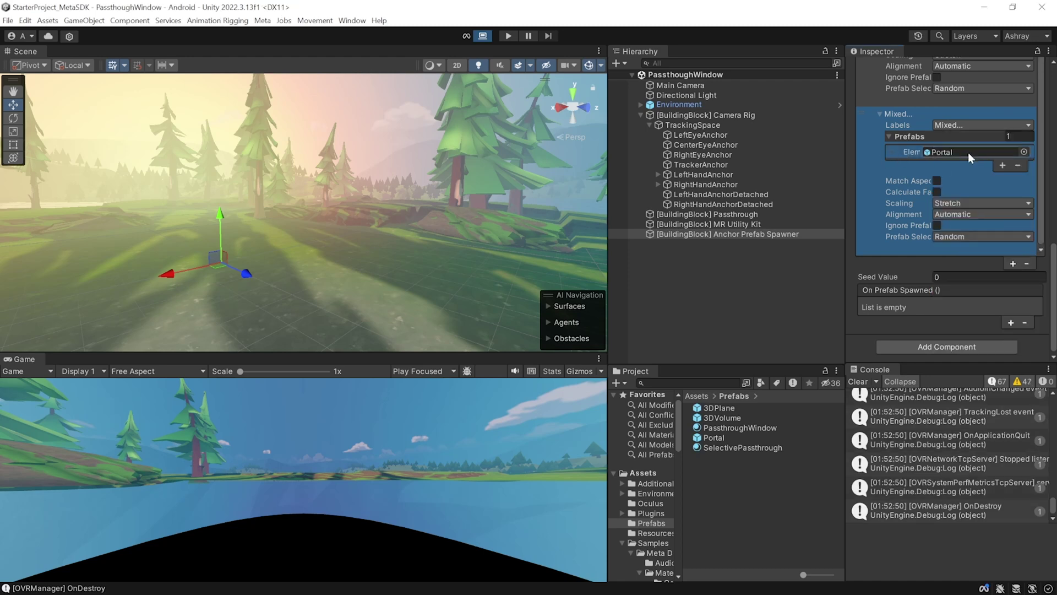
left_click_drag(716, 417, 959, 153)
Save the scene, enter Play mode, and walk toward the room's window in Meta XR Simulator.
left_click(743, 292)
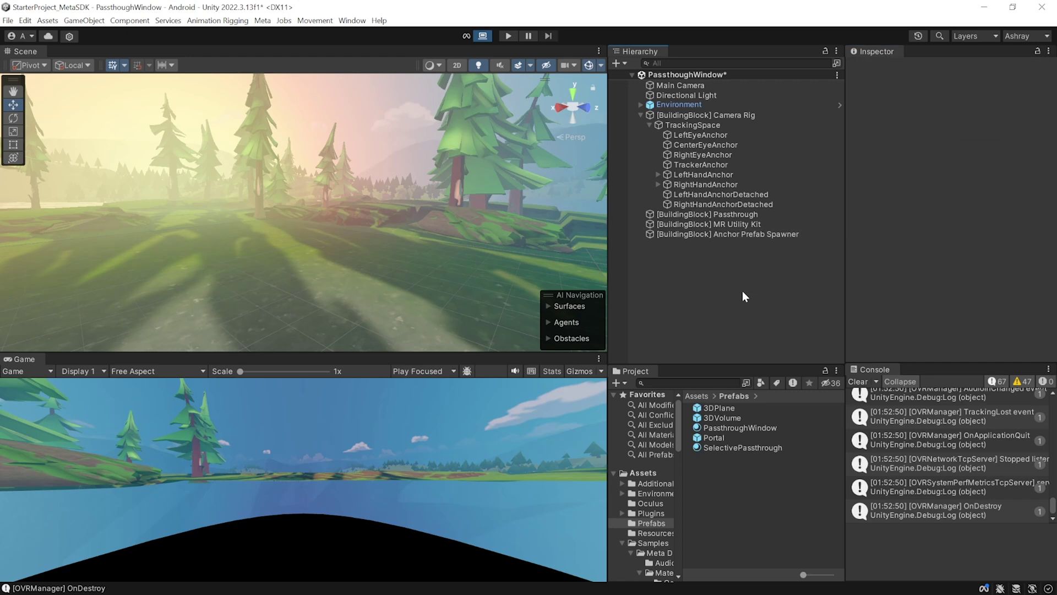
key("ctrl+s")
left_click(508, 36)
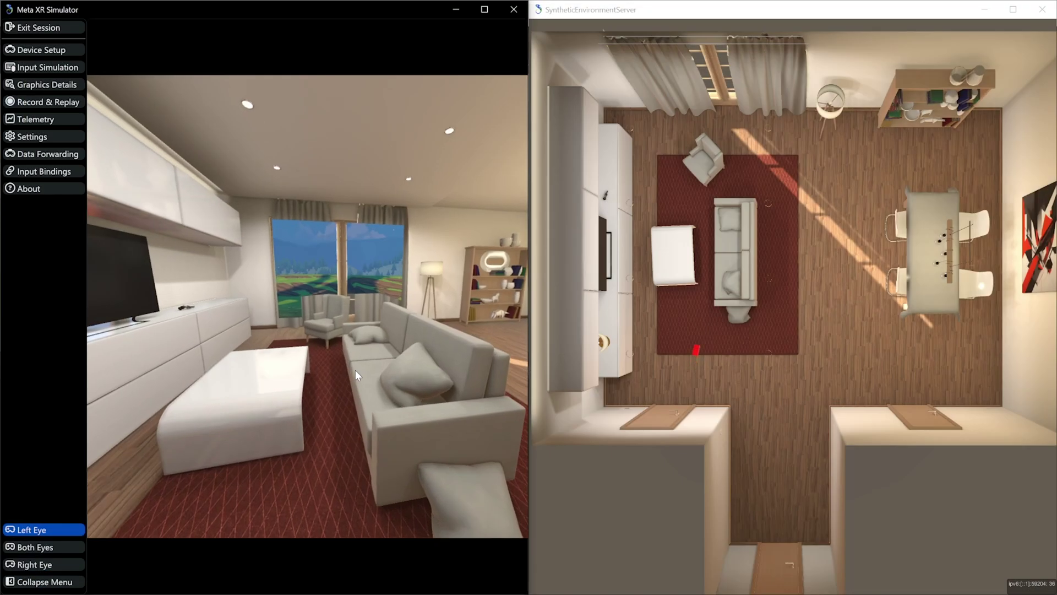
key("w")
mouse_move(316, 292)
right_mouse_down()
mouse_move(305, 293)
mouse_move(344, 299)
right_mouse_up()
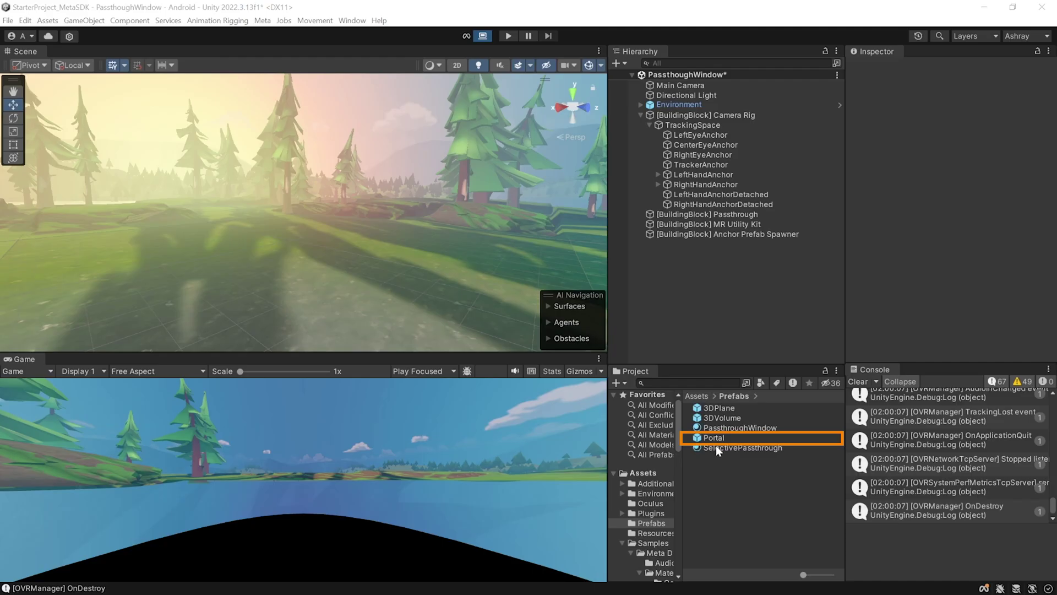
Place the Portal prefab in the scene and add an empty child named Frame.
left_click(714, 437)
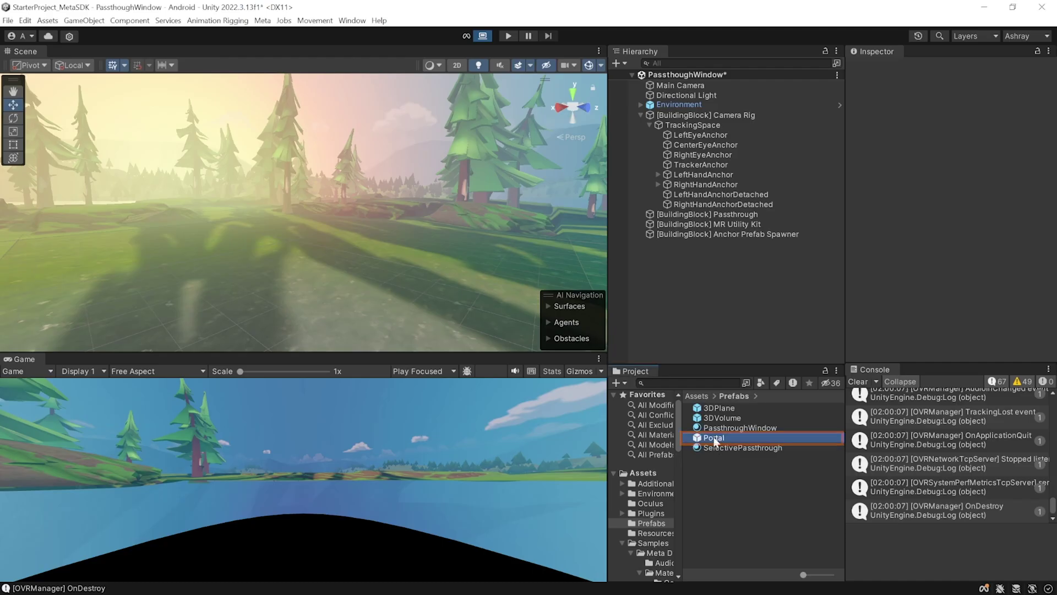
left_click_drag(713, 437, 677, 293)
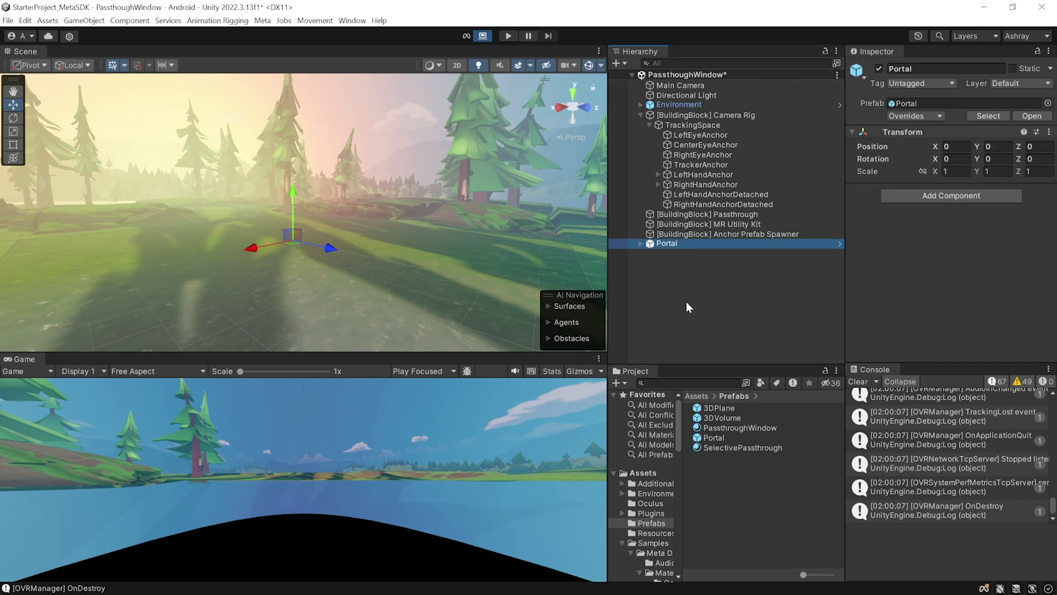
left_click(640, 243)
right_click(663, 246)
left_click(735, 329)
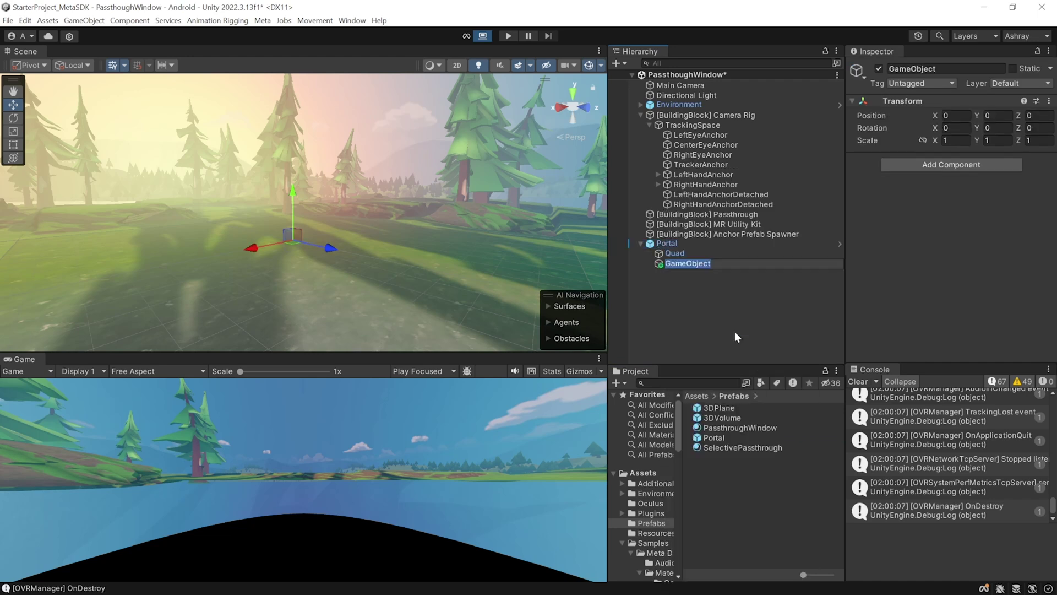
type("Frame")
Add four cube bars under Frame to form the doorway border.
right_click(677, 264)
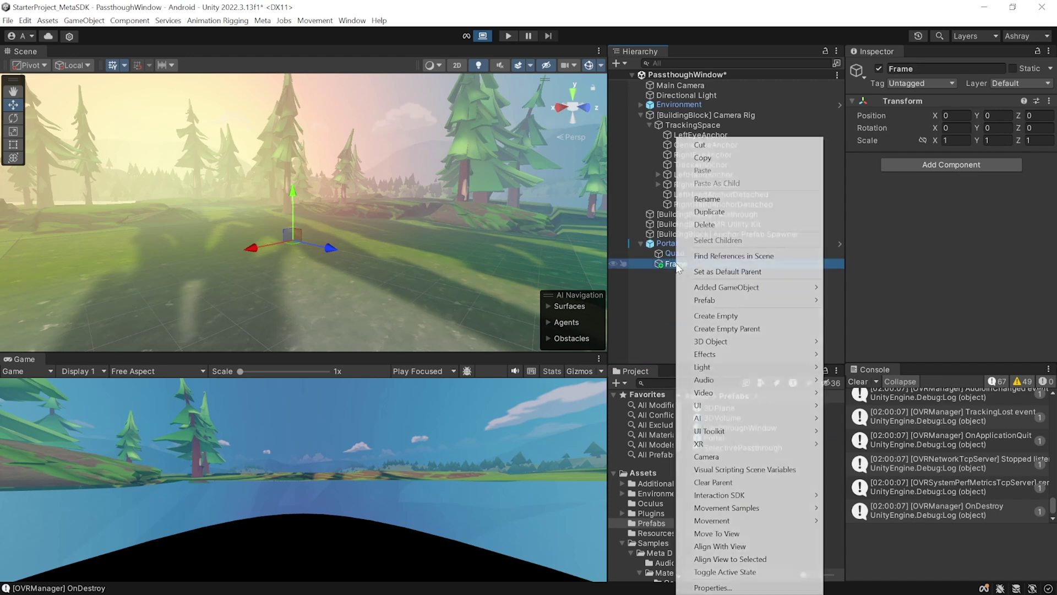
left_click(851, 342)
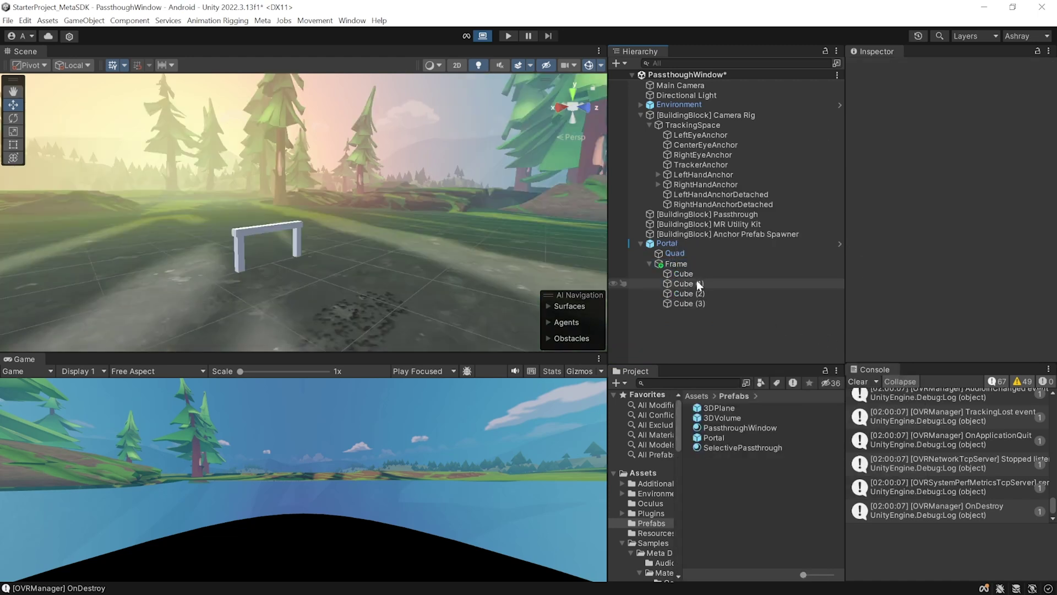
left_click(695, 275)
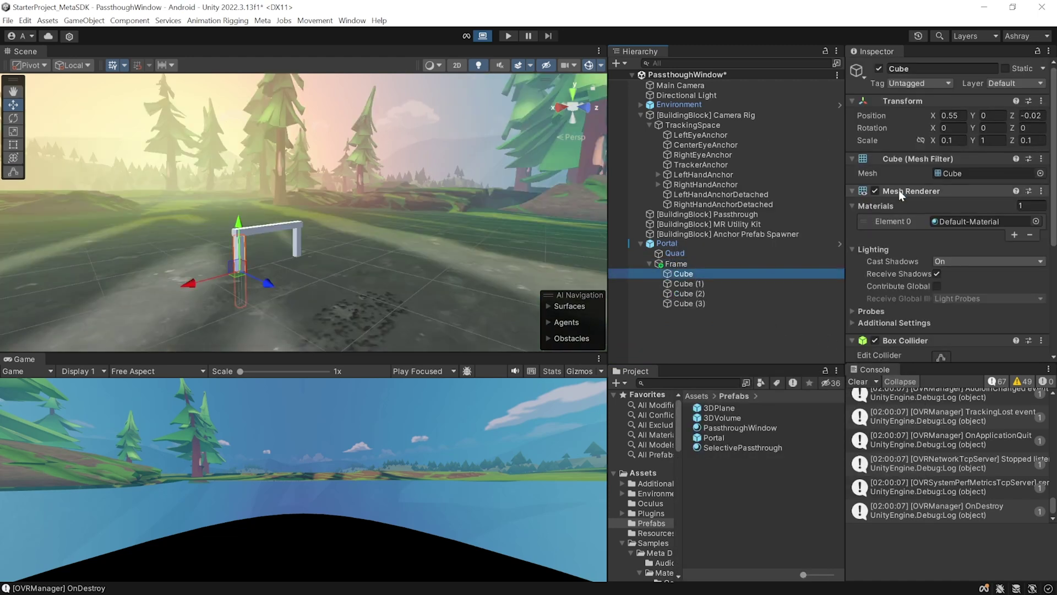
left_click(688, 283)
left_click(688, 293)
left_click(687, 302)
Apply all overrides on the Portal instance back to the Portal prefab.
left_click(673, 243)
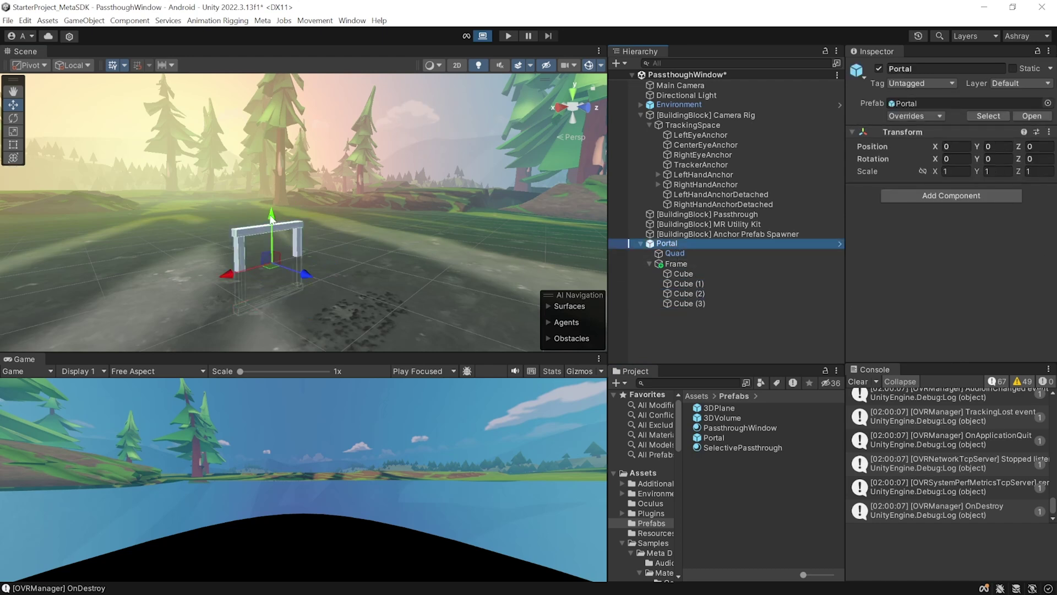
left_click(935, 115)
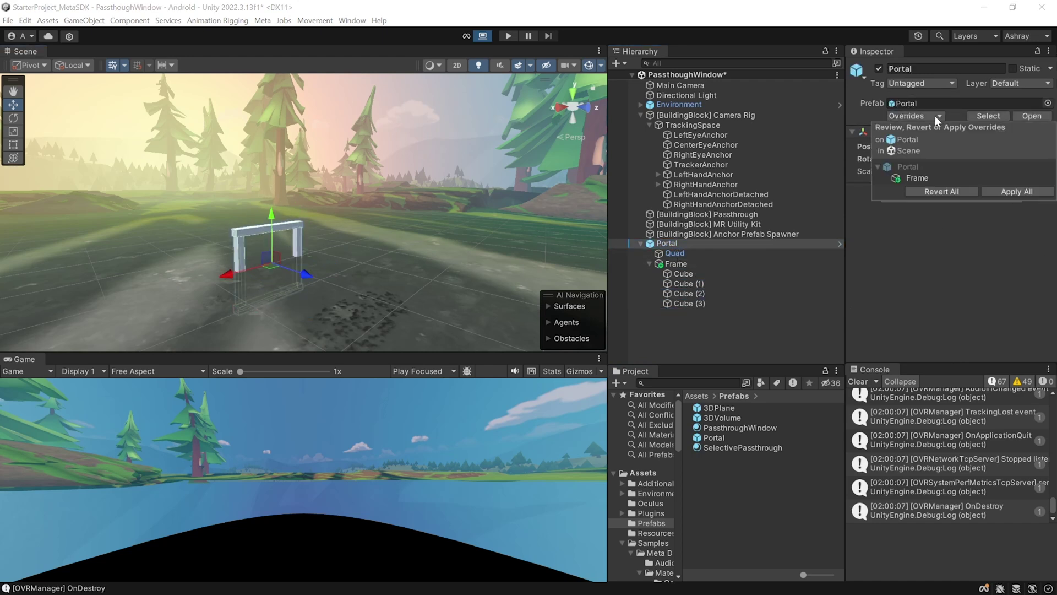
left_click(1017, 191)
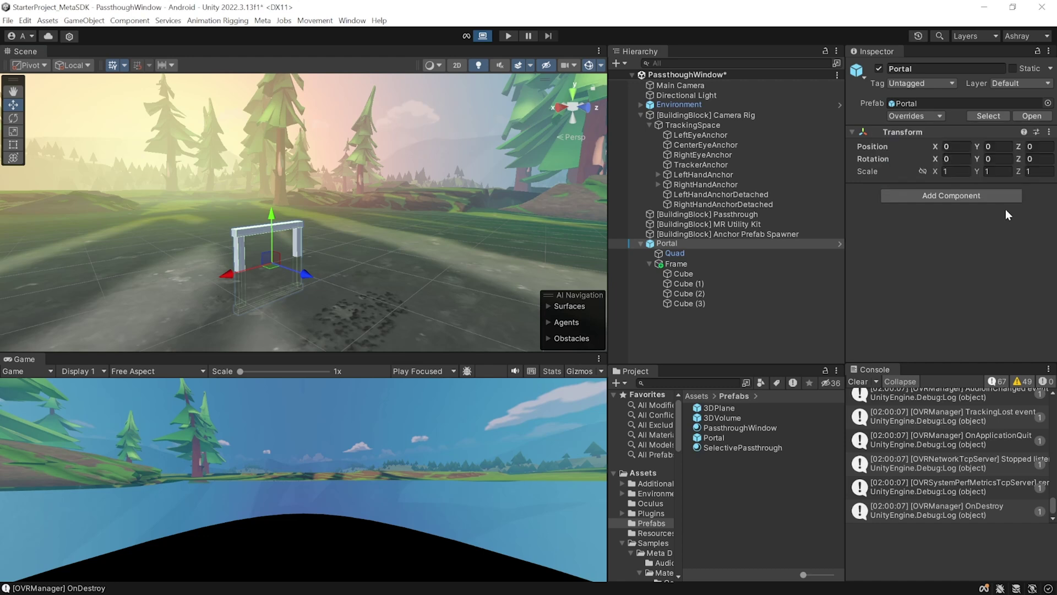
Give the four frame cubes the WoodDefault material.
left_click(687, 303)
right_click(701, 488)
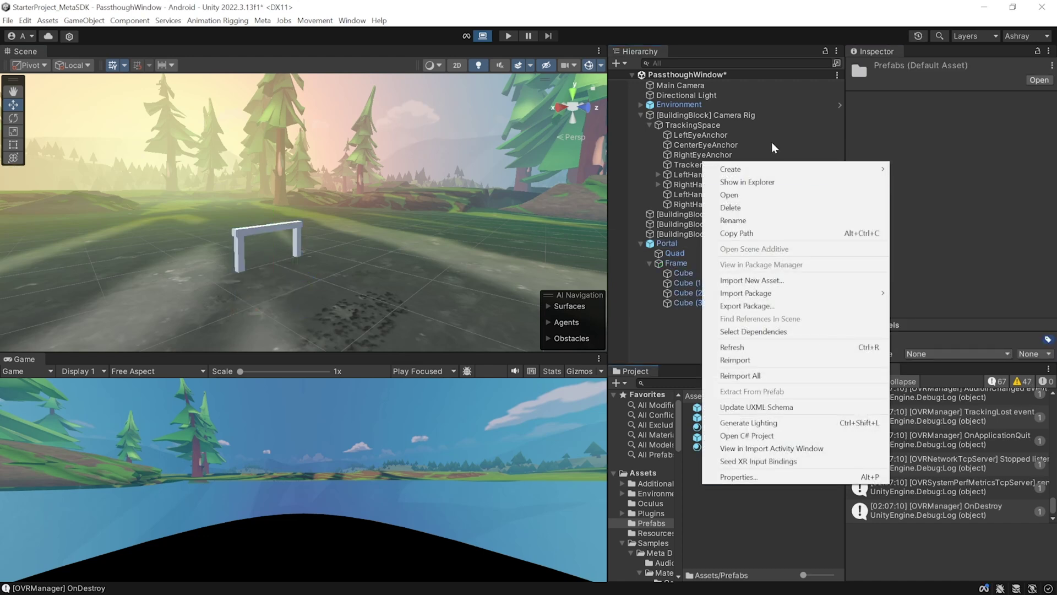
mouse_move(770, 169)
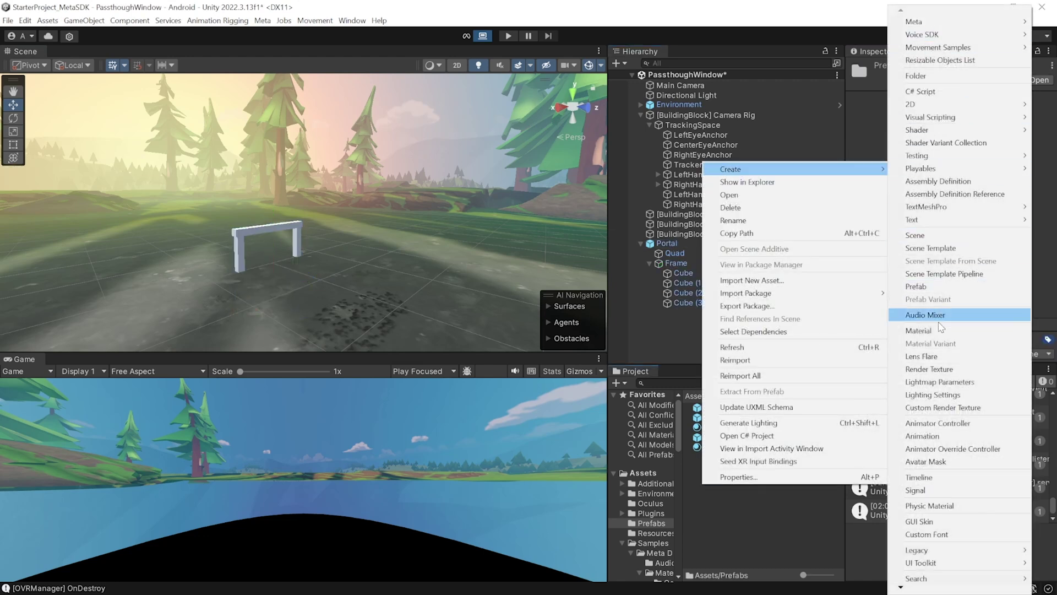
left_click(688, 284)
left_click(693, 274, "shift")
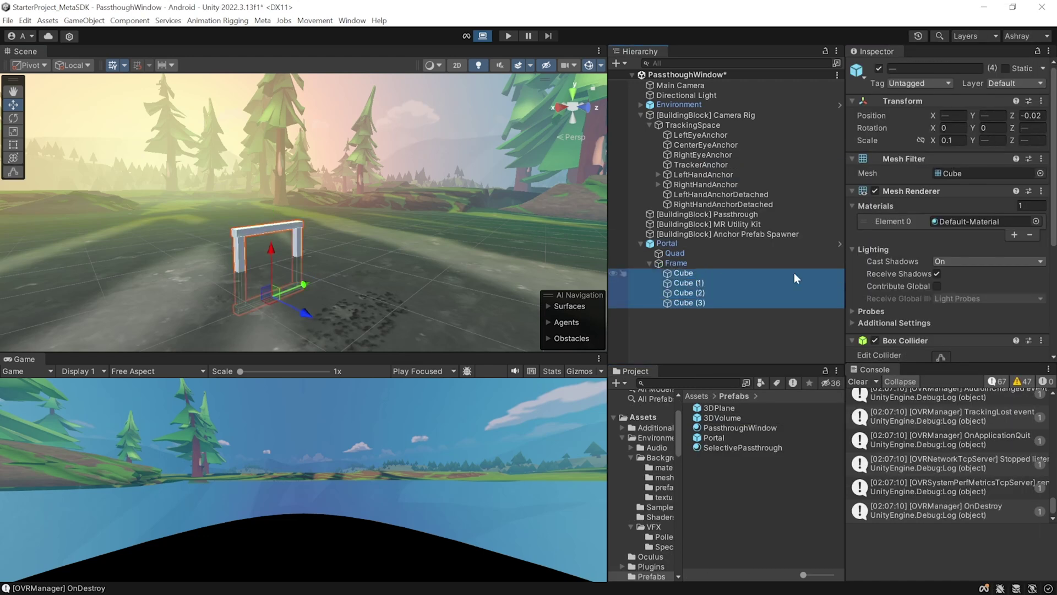
left_click(1035, 221)
type("wo")
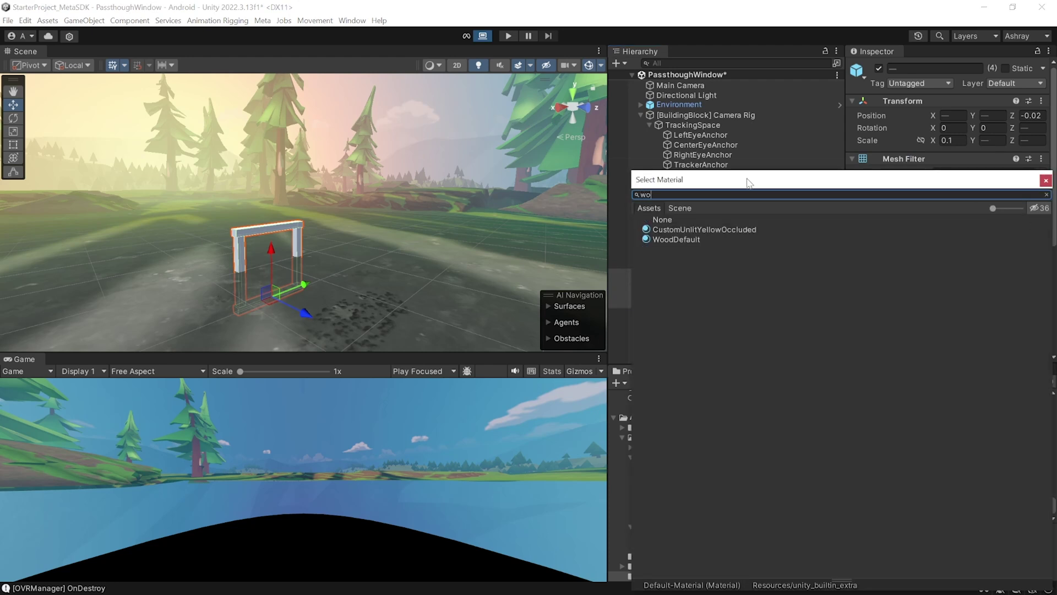
double_click(667, 242)
Apply the wood material overrides to the Portal prefab.
left_click(683, 245)
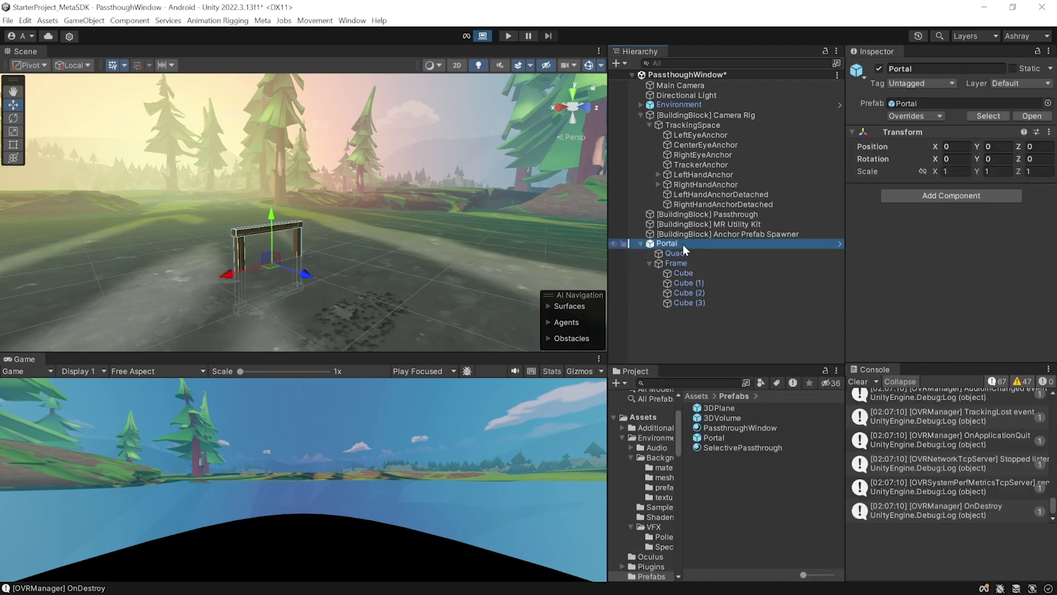
left_click(930, 113)
left_click(1024, 280)
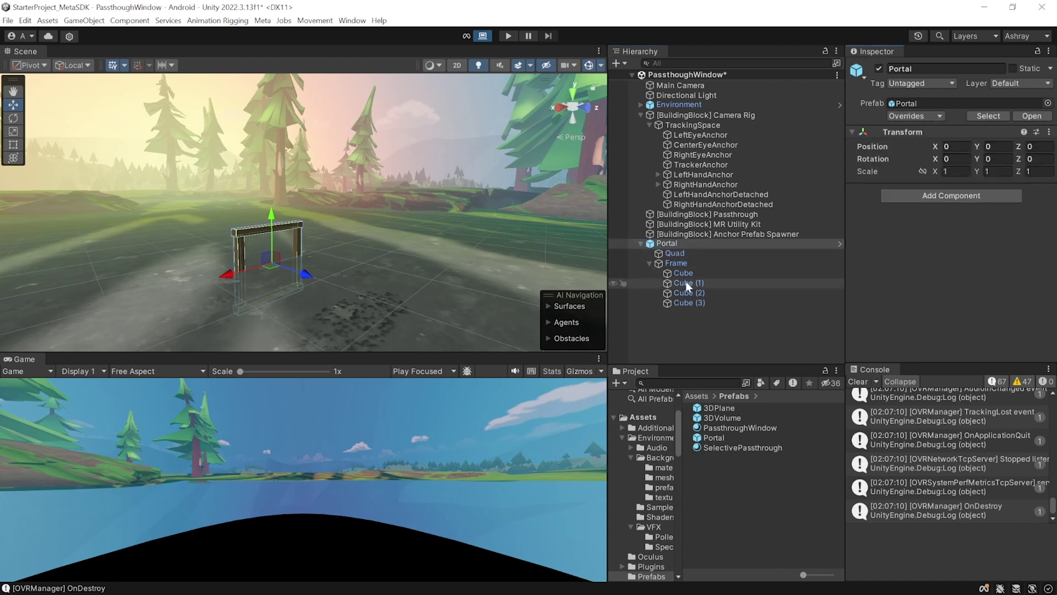
Delete the Portal copy from the scene and move toward the window in the simulator.
left_click(659, 244)
key("Delete")
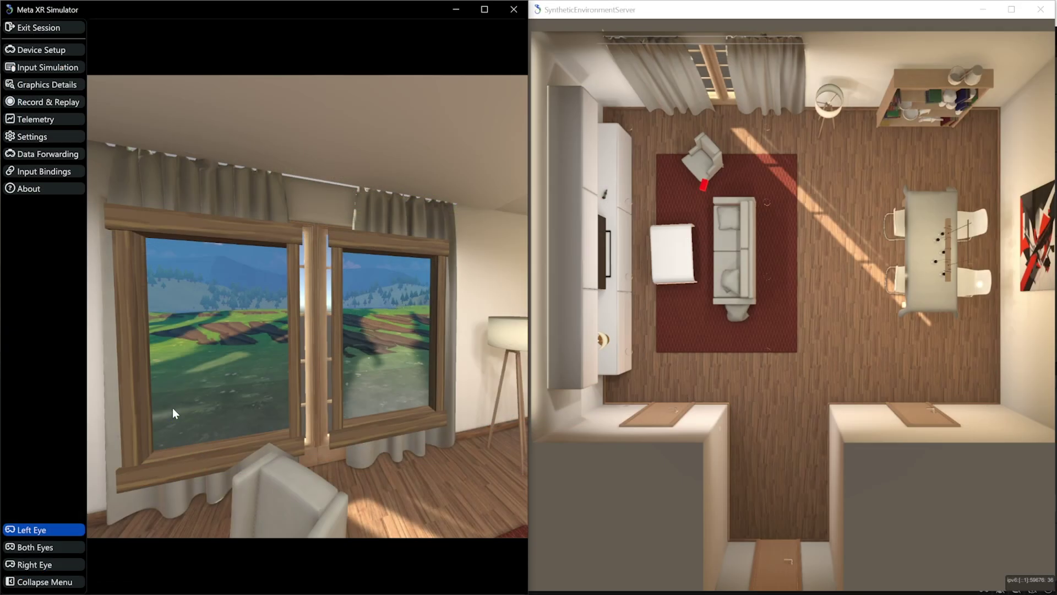
key("w")
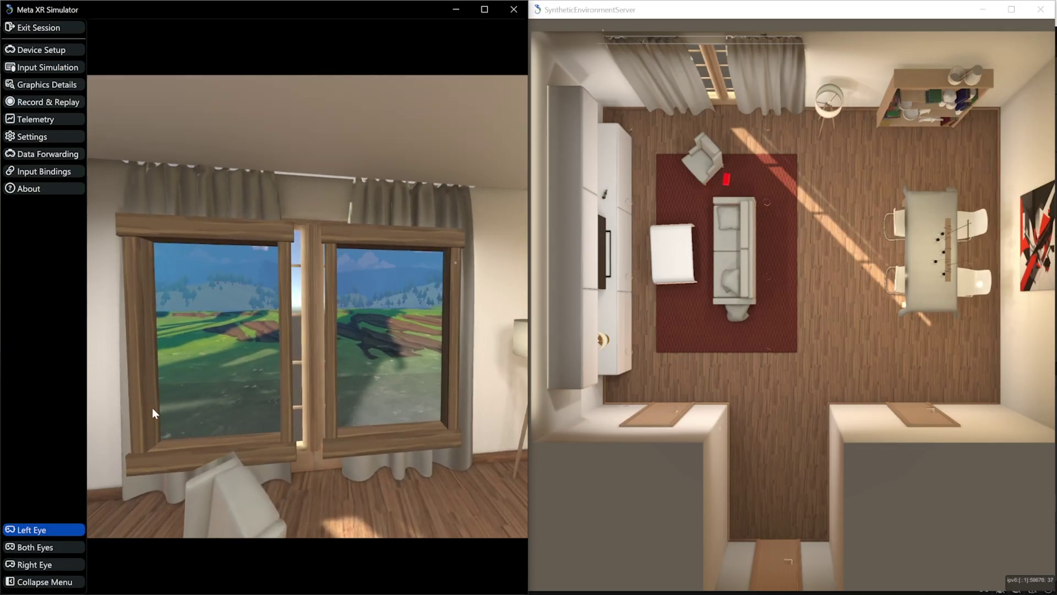